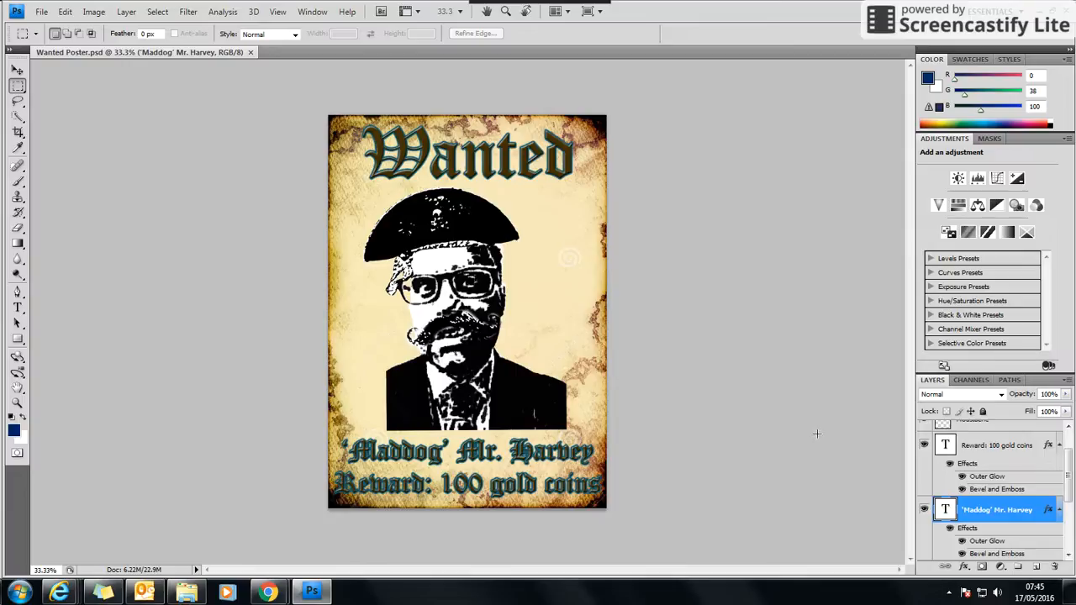
Check the poster's layer list and compare the Wanted-Poster JPEG and Wanted Poster PSD files in the project folder.
scroll(1068, 481, "up", 3)
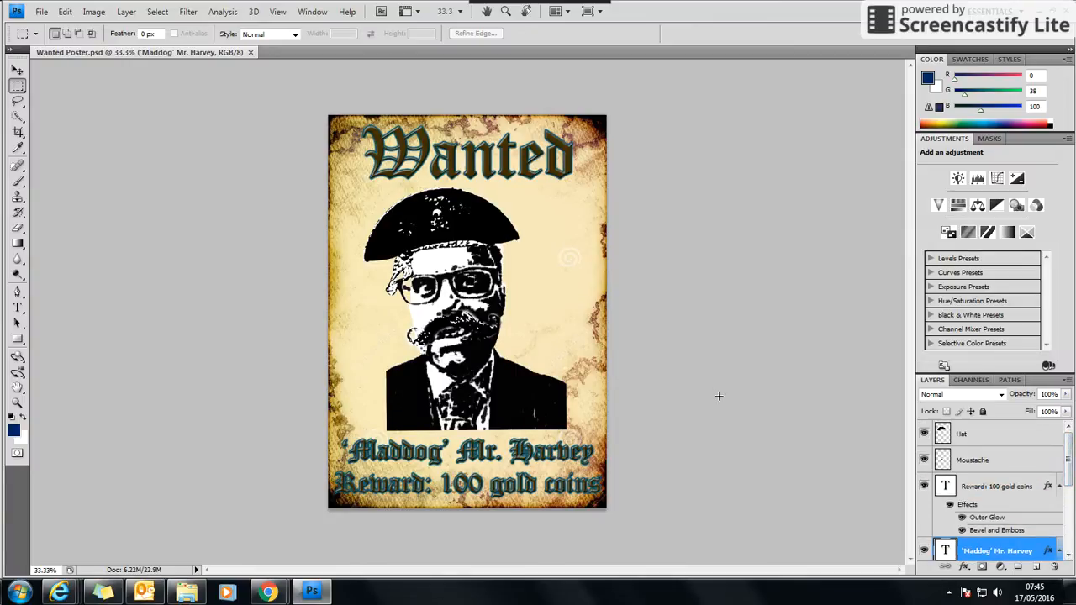
left_click(187, 593)
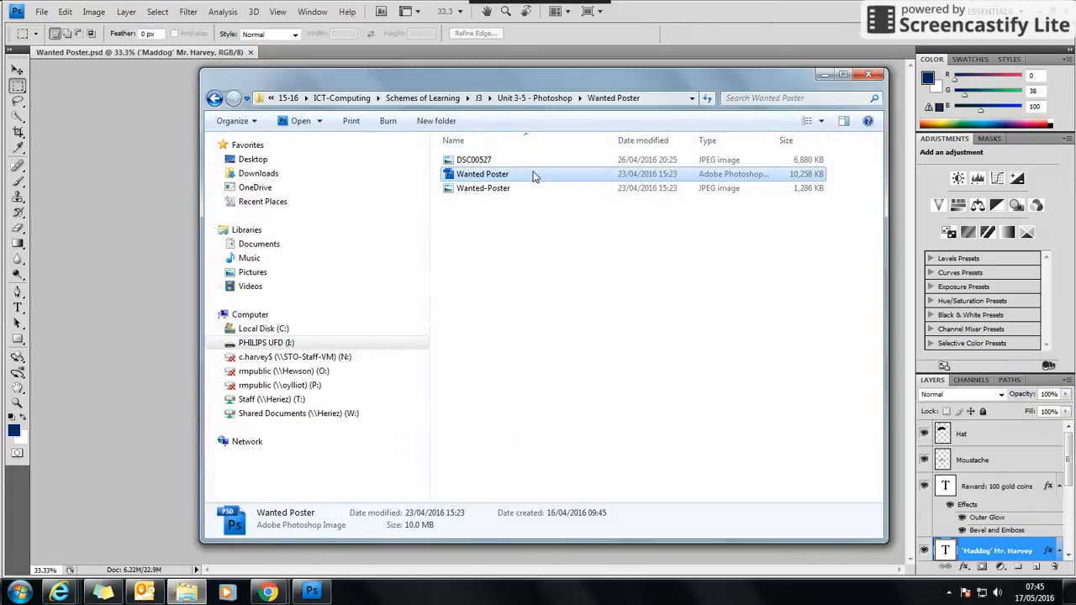
left_click(494, 190)
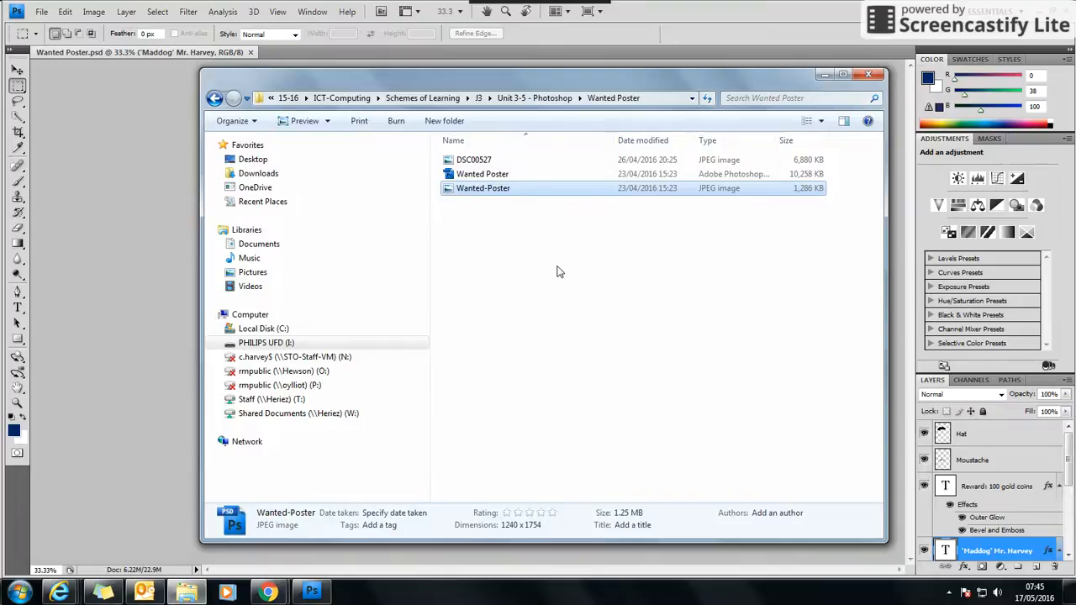
left_click(505, 176)
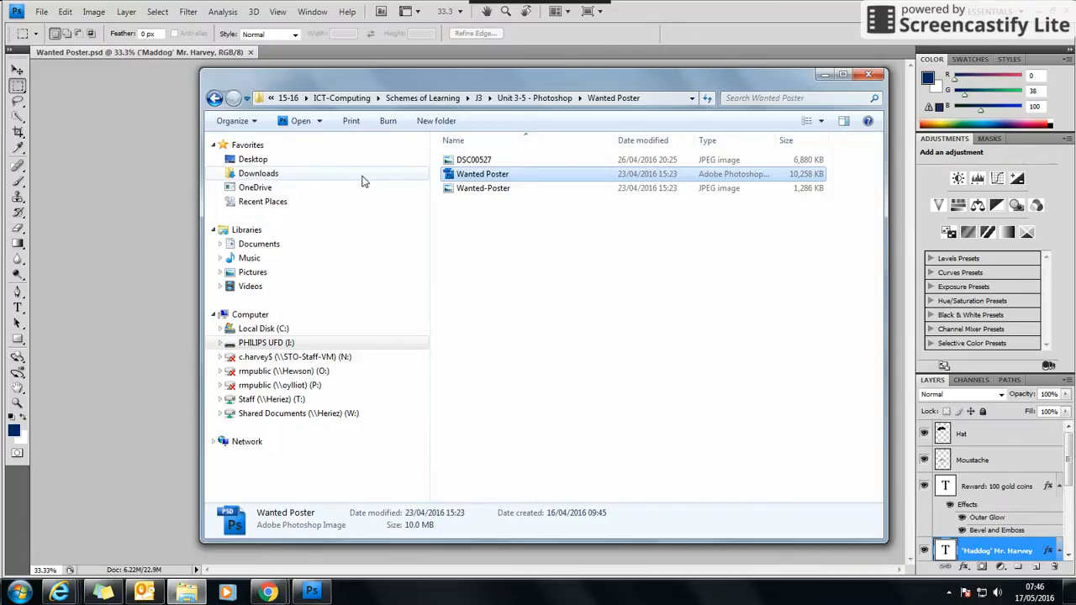
left_click(126, 144)
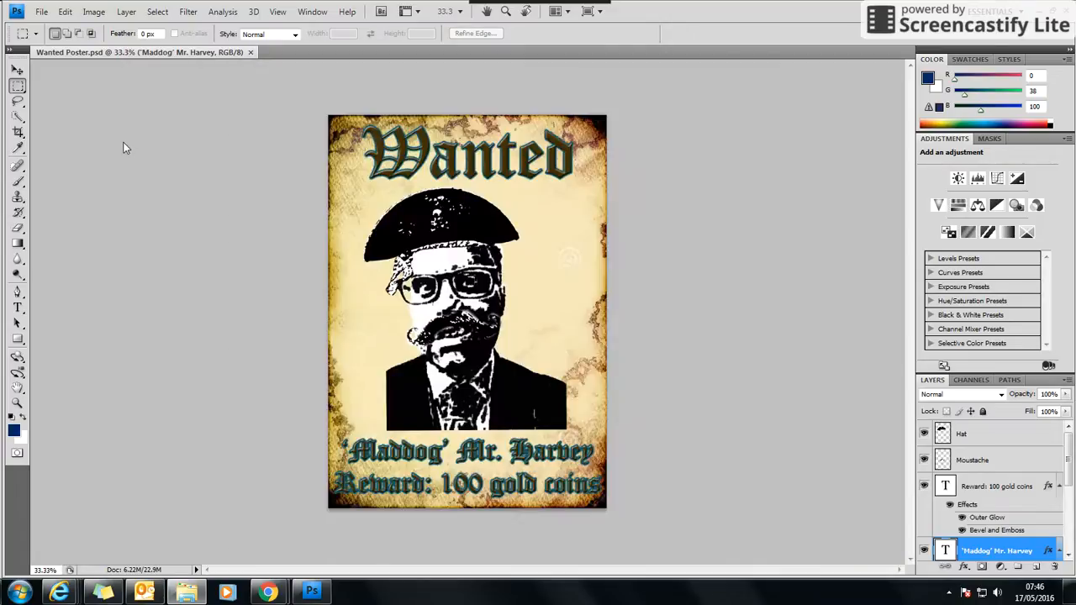
Open Save for Web & Devices for the poster and set the output to JPEG with Maximum quality.
left_click(37, 14)
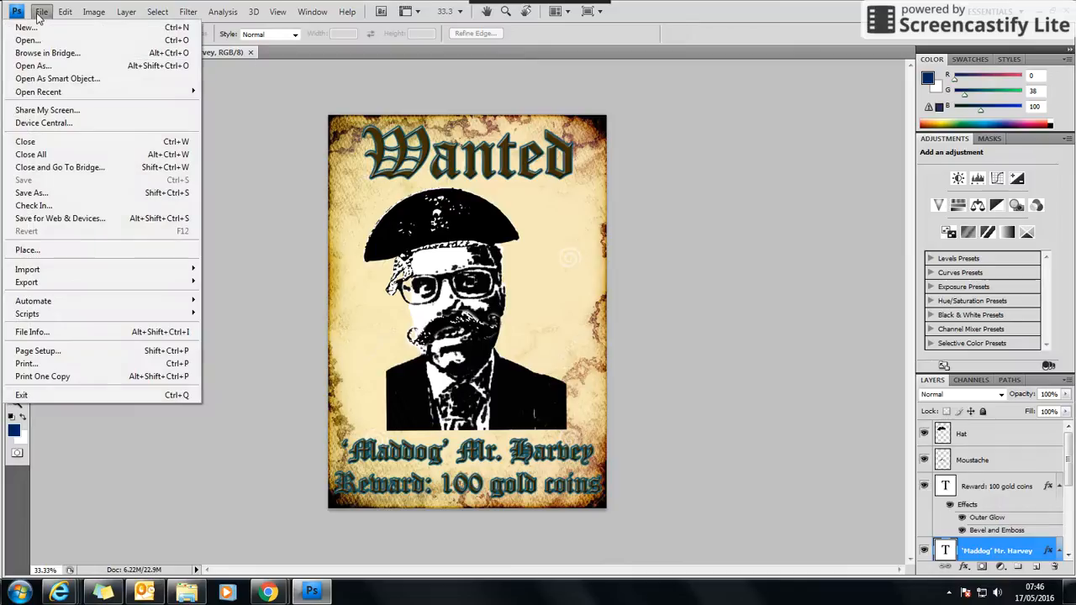
left_click(117, 218)
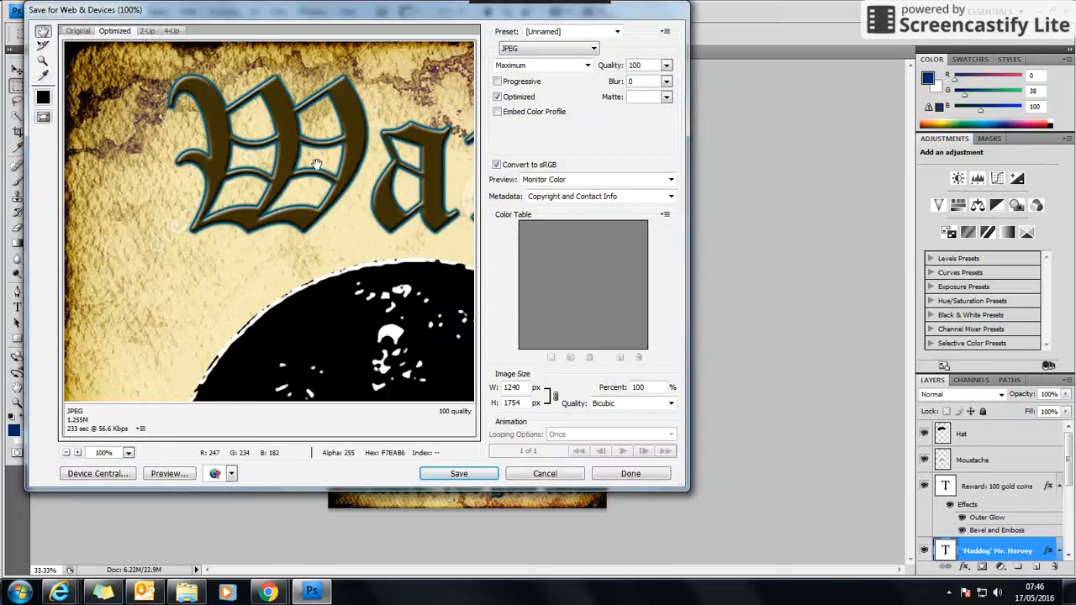
scroll(242, 171, "down", 10)
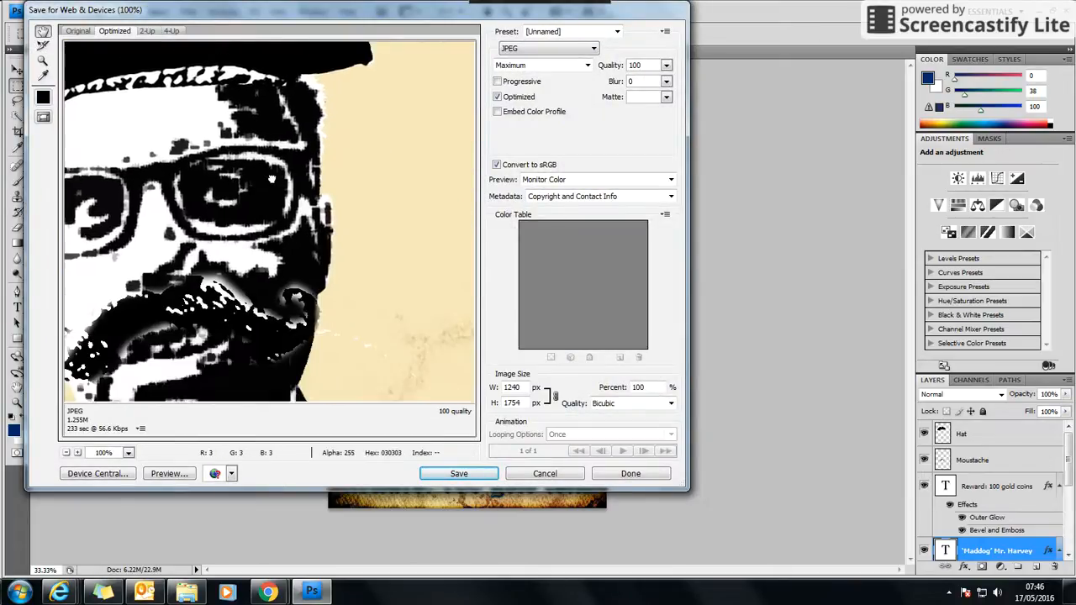
left_click_drag(137, 383, 286, 222)
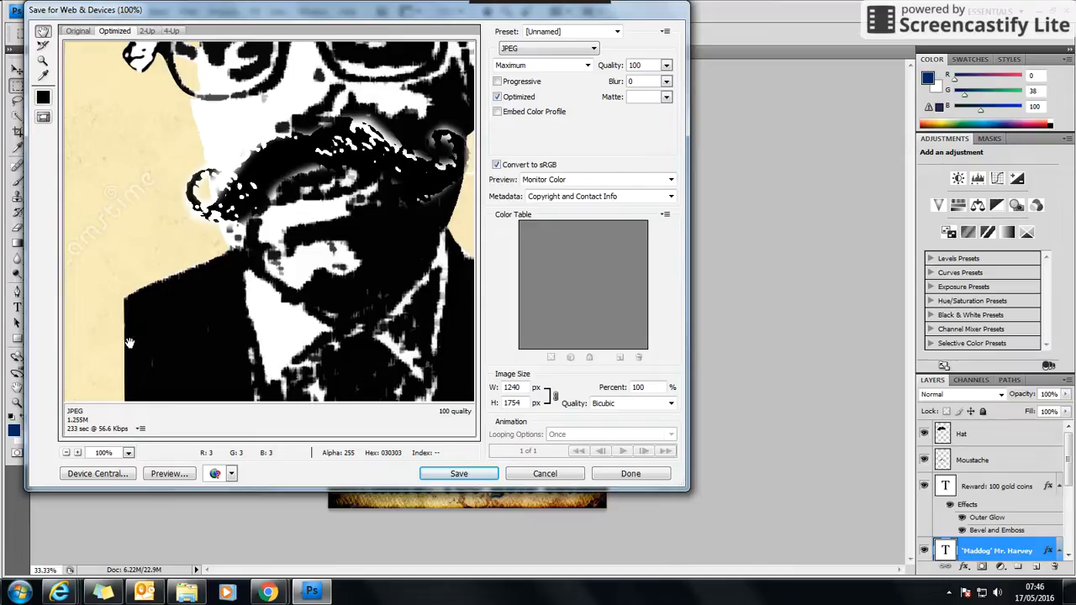
left_click(67, 453)
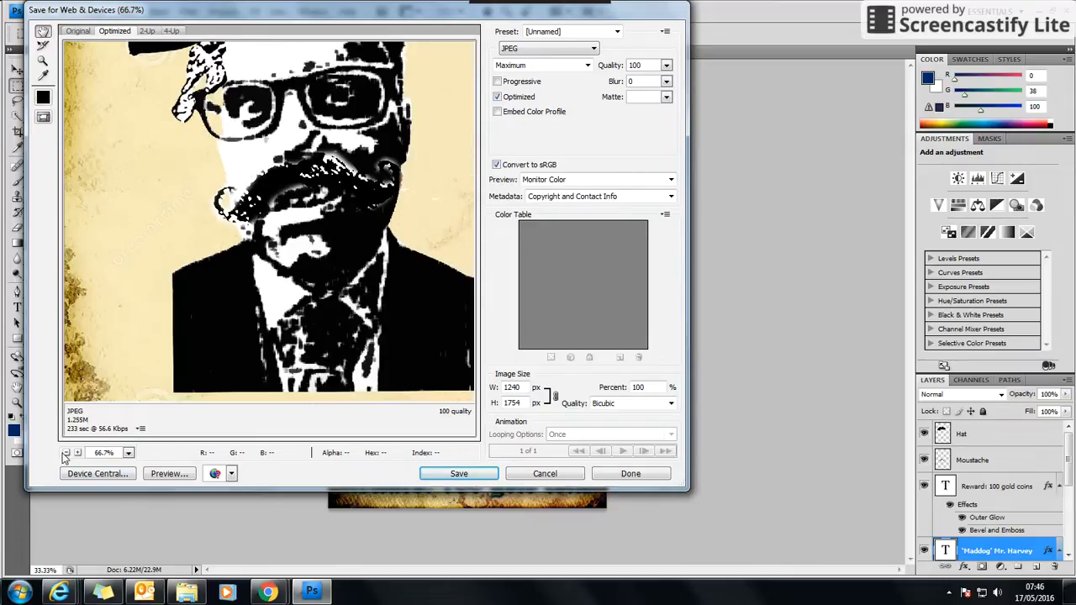
left_click(67, 453)
left_click(66, 453)
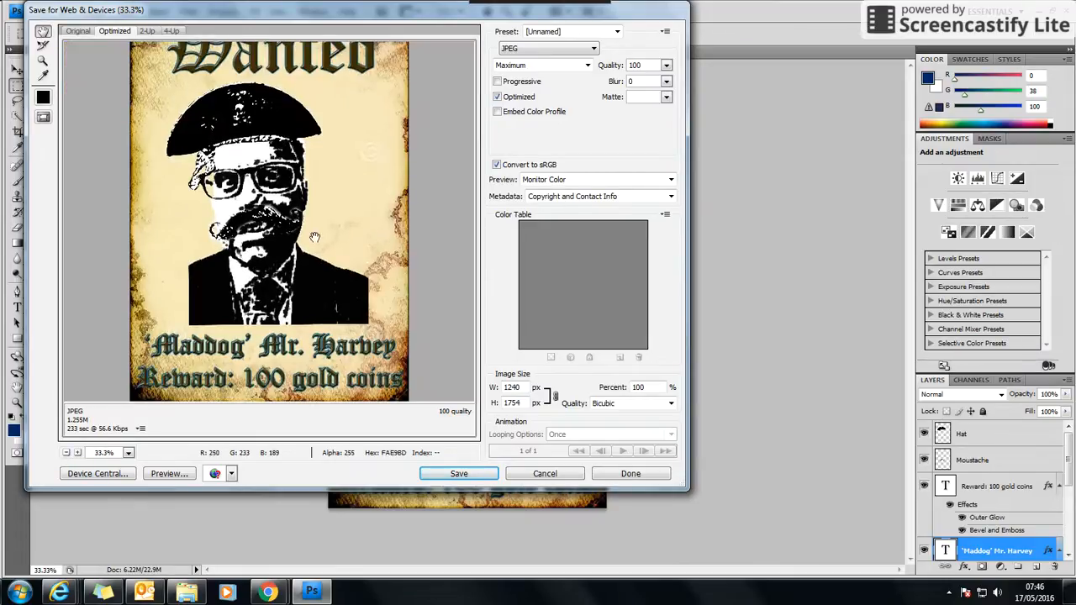
left_click(580, 49)
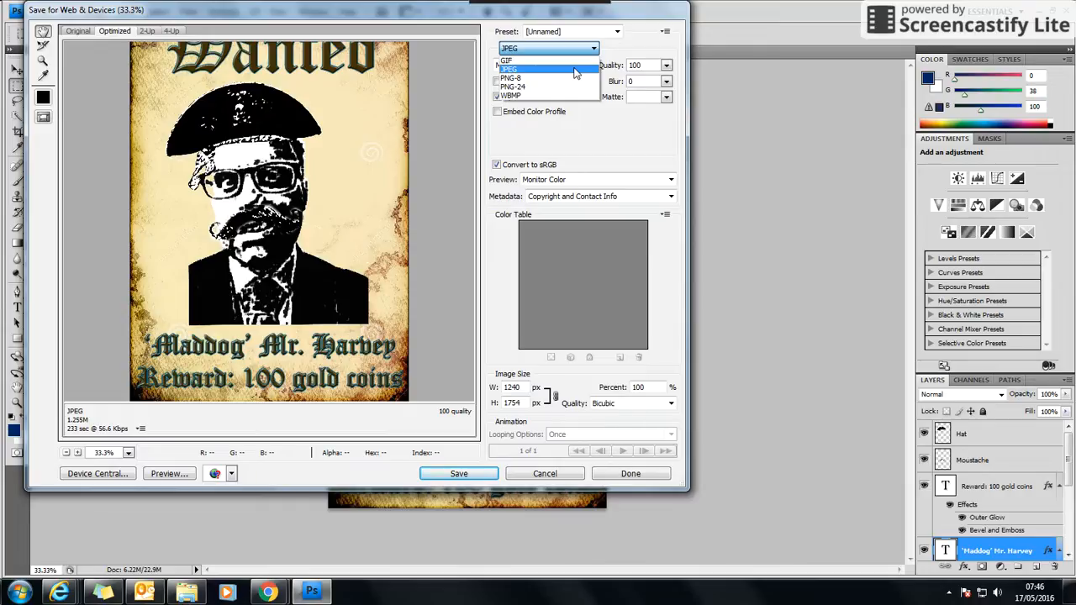
left_click(574, 73)
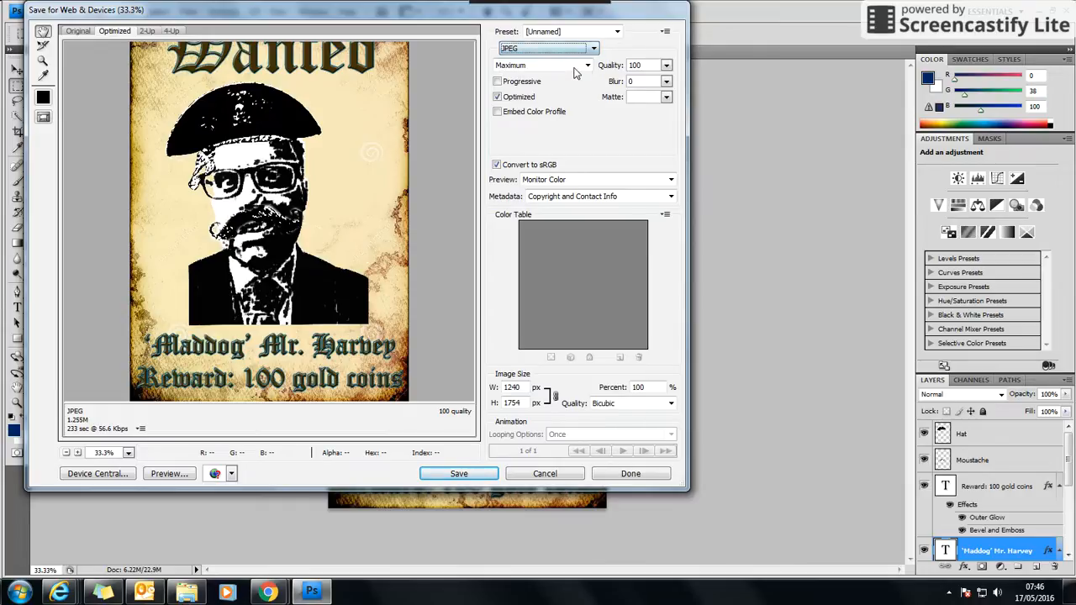
left_click(566, 67)
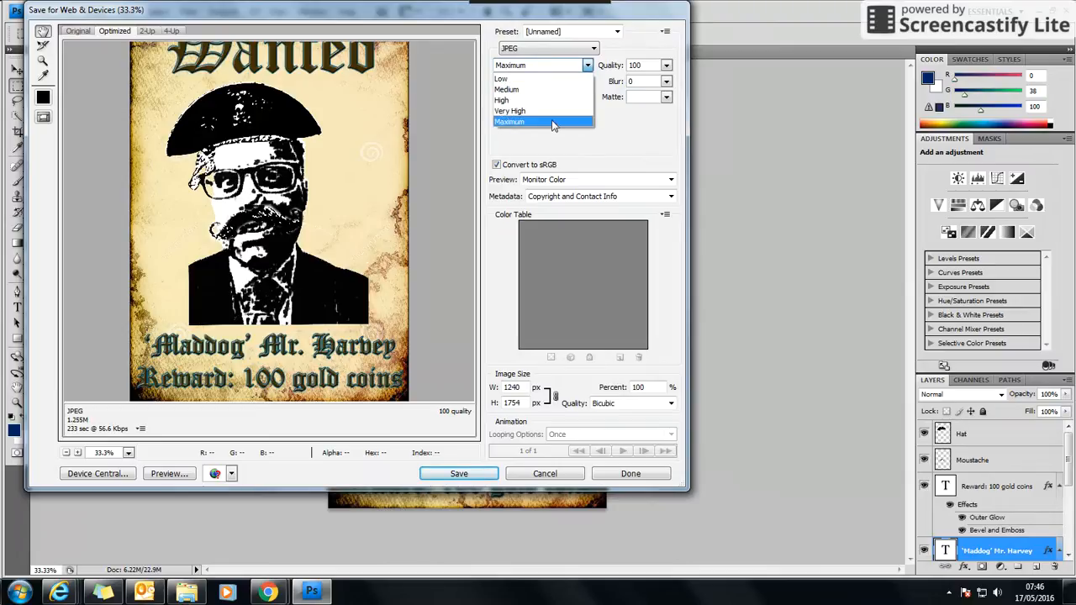
left_click(577, 124)
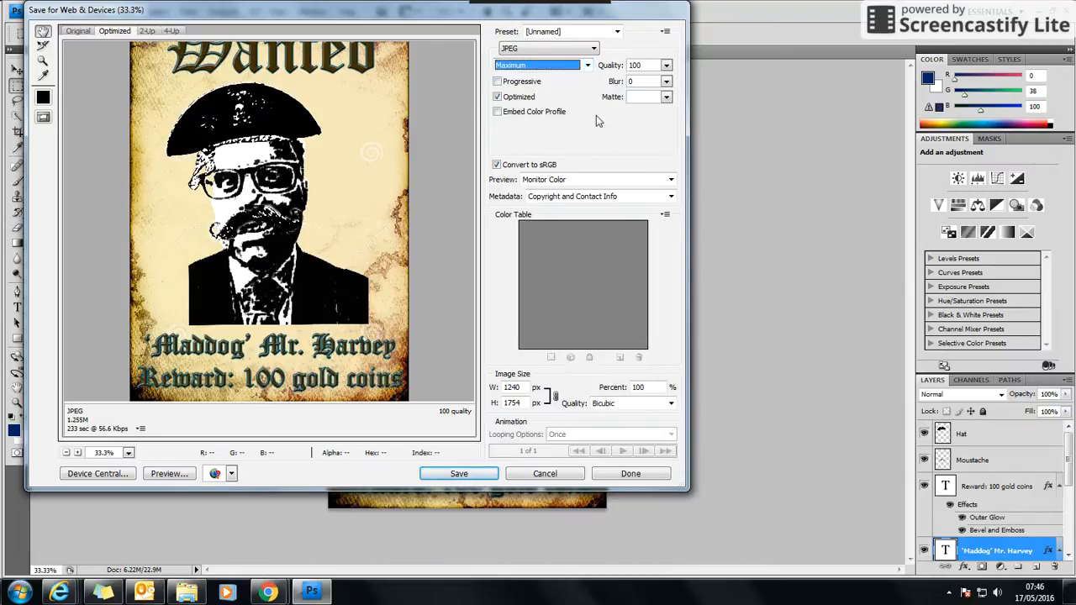
Switch the JPEG quality preset to High.
left_click(554, 65)
left_click(561, 100)
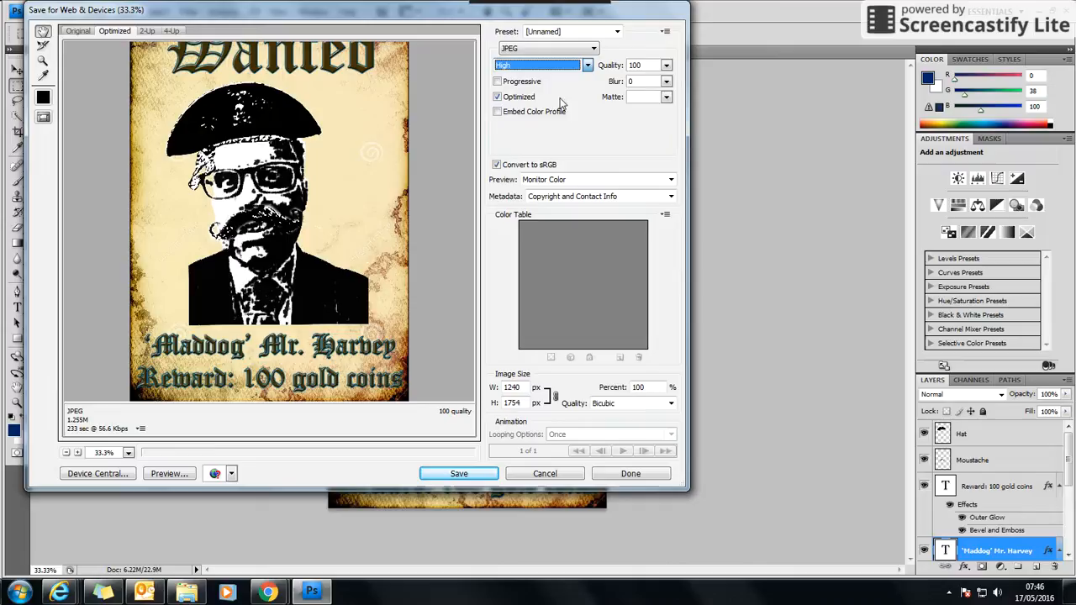
left_click(665, 65)
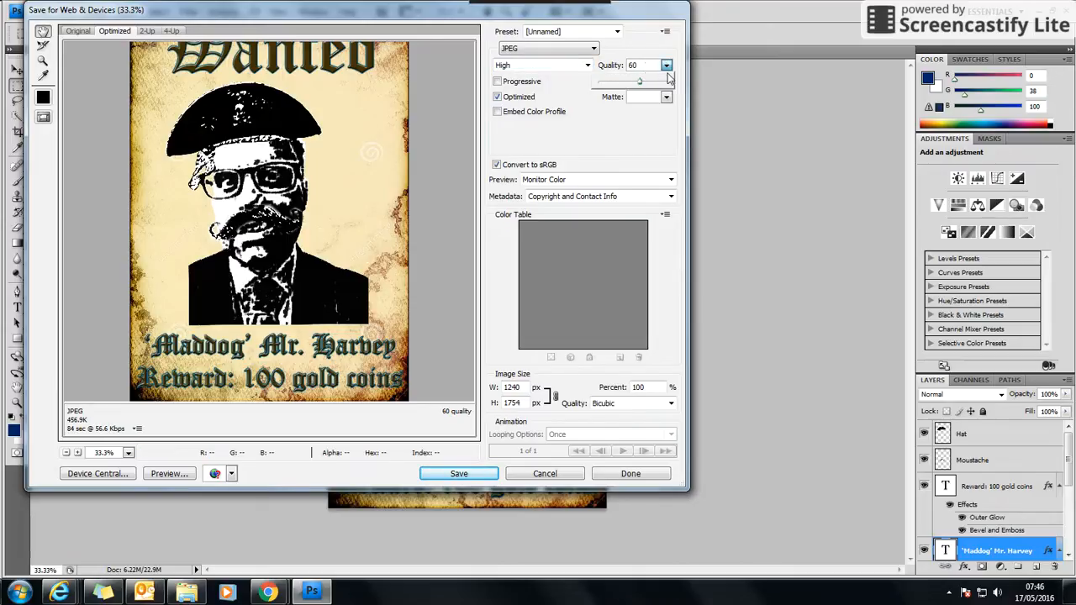
left_click(623, 140)
Raise the JPEG quality to 100 with the Maximum preset.
left_click(666, 66)
left_click_drag(639, 82, 670, 86)
left_click(667, 138)
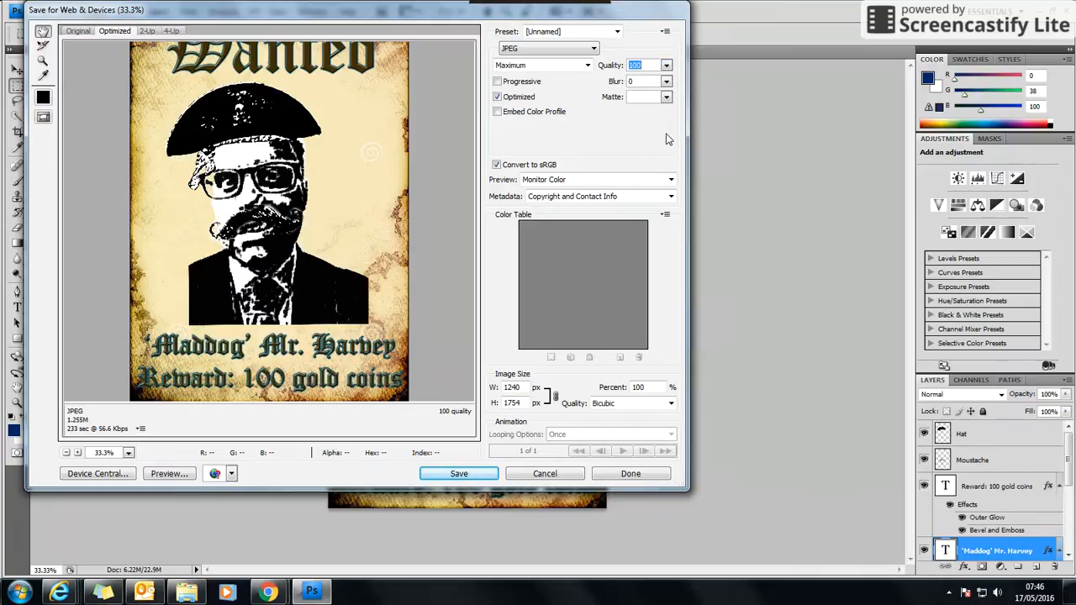
left_click(587, 66)
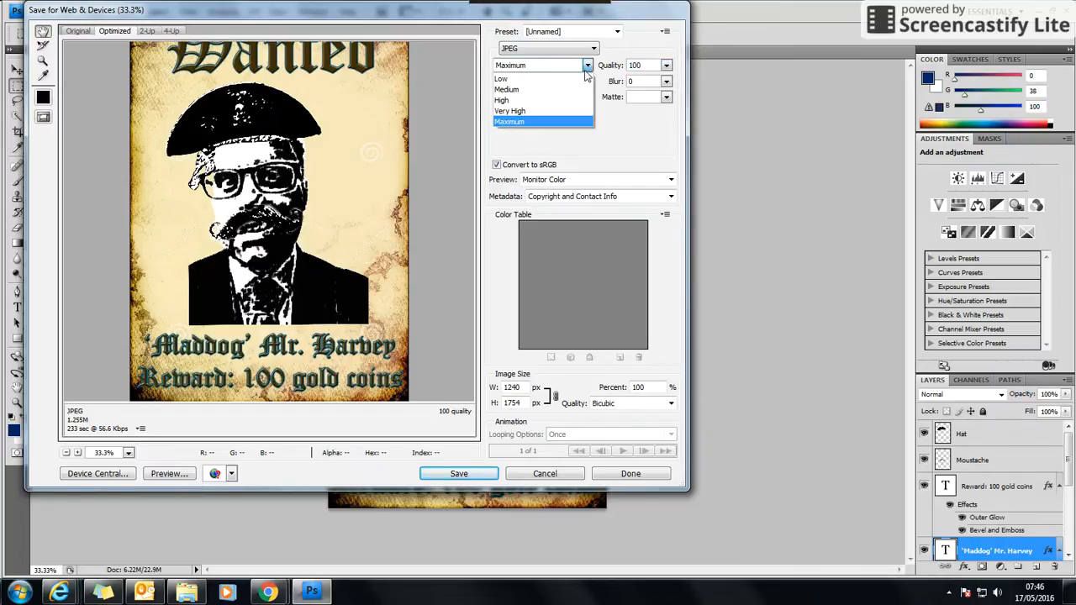
left_click(530, 122)
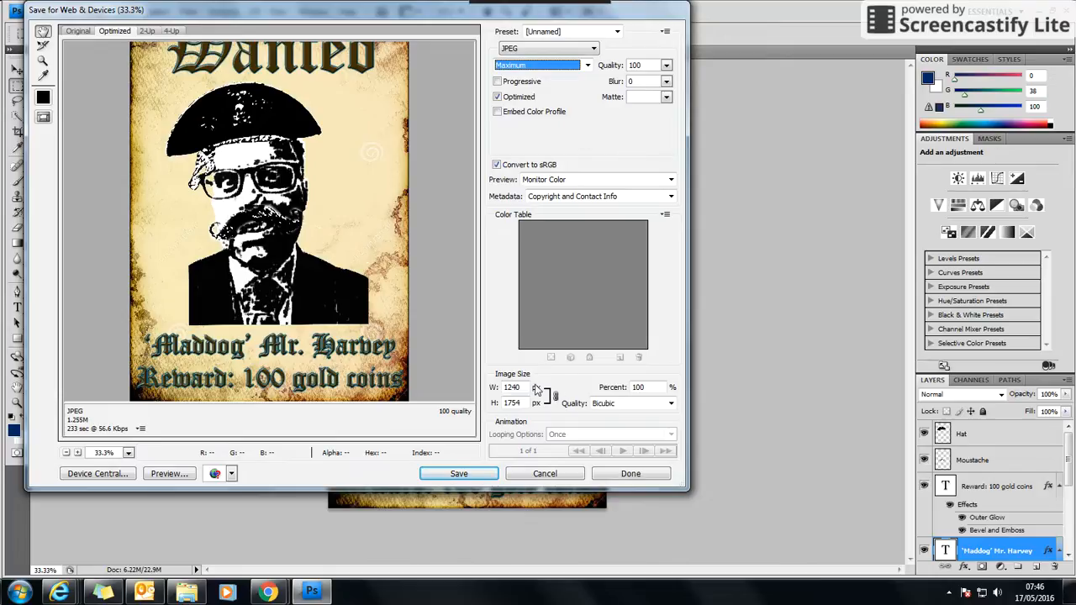
Save the optimized JPEG in the Wanted Poster folder under the name Wanted-Poster-Export.
left_click(471, 475)
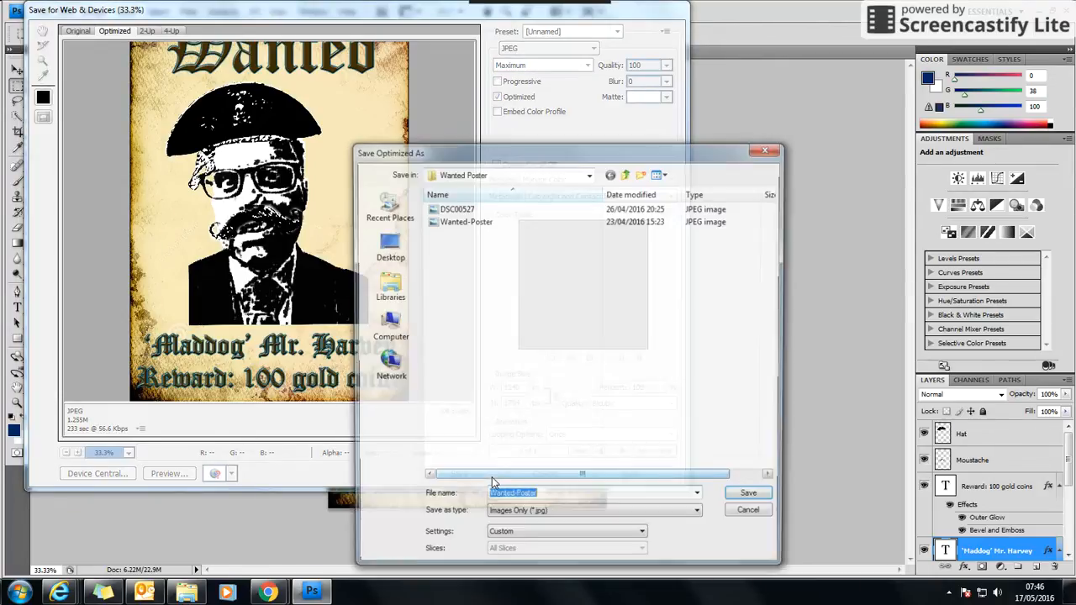
left_click_drag(548, 150, 496, 69)
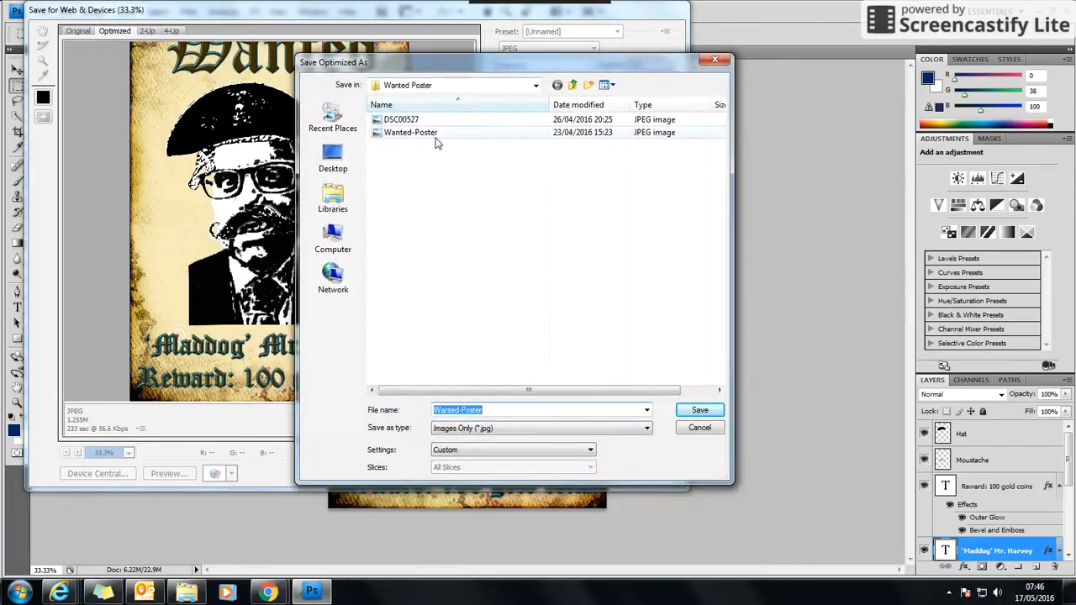
left_click(503, 410)
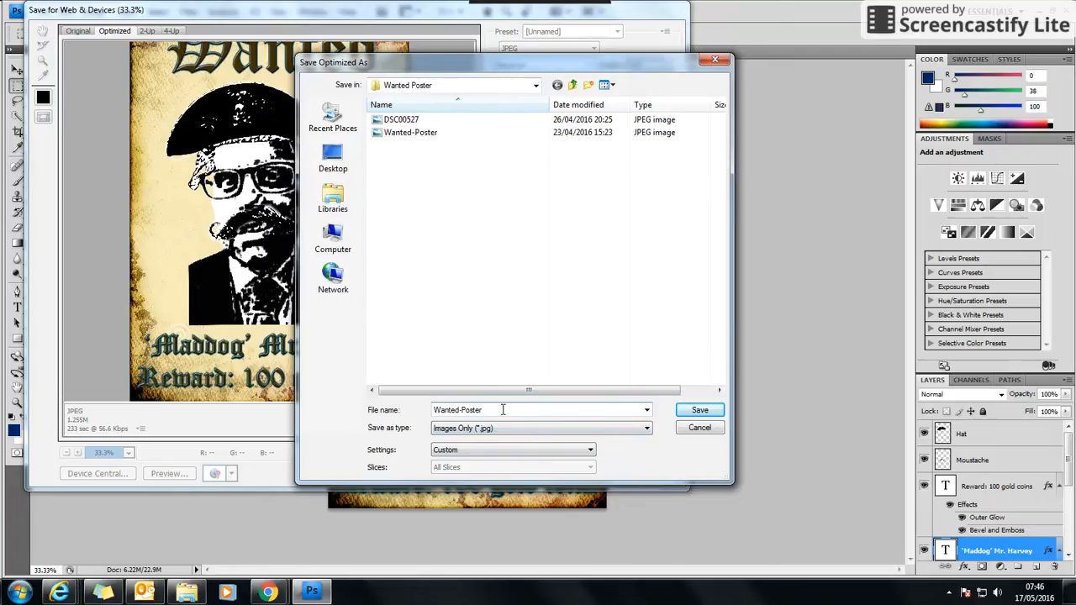
key("BackSpace")
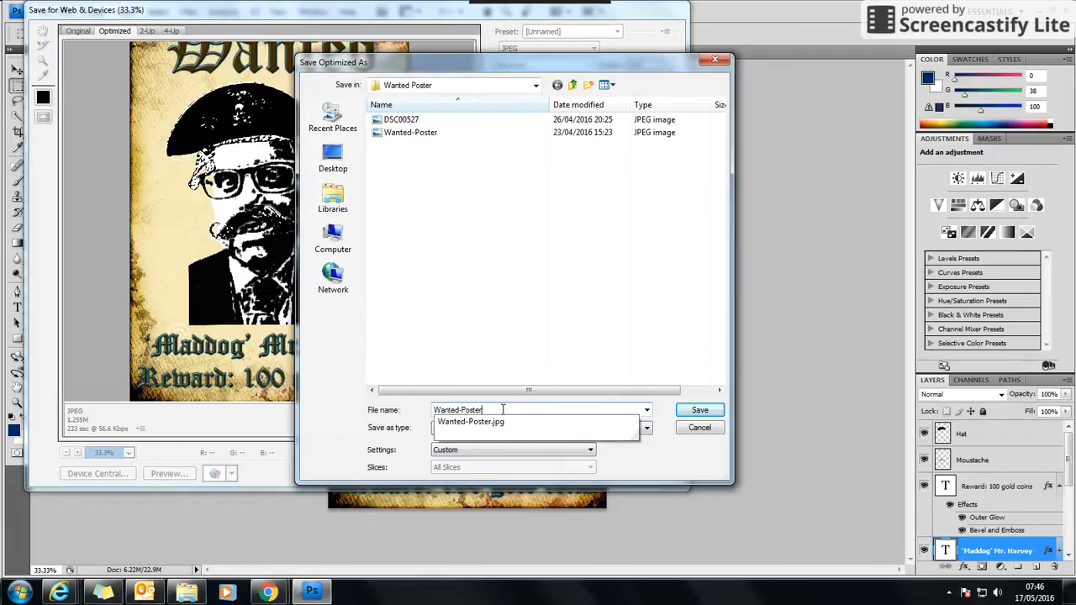
type("-Export")
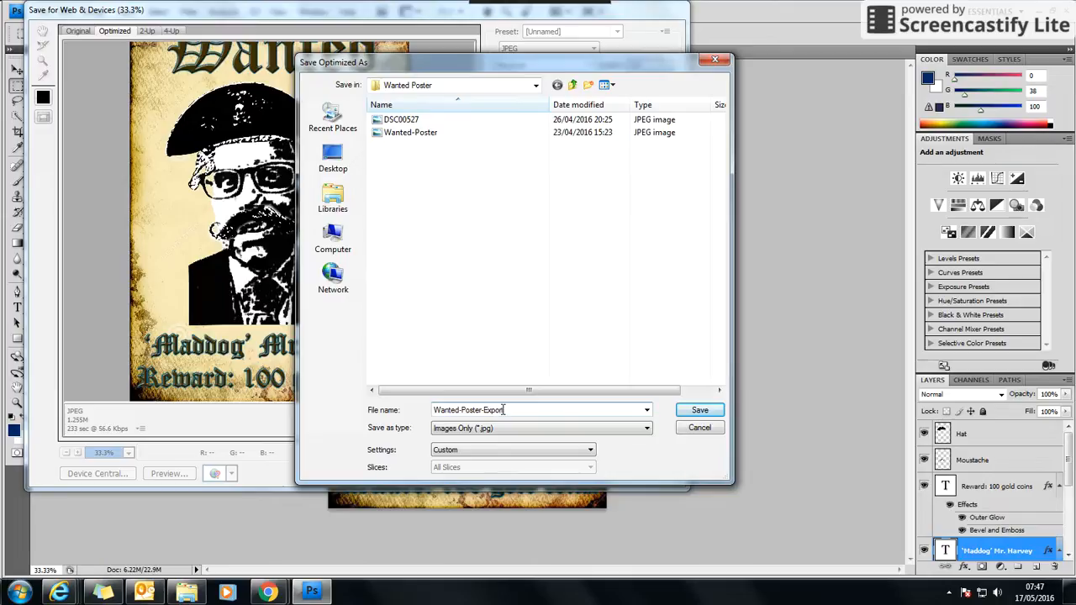
left_click(700, 411)
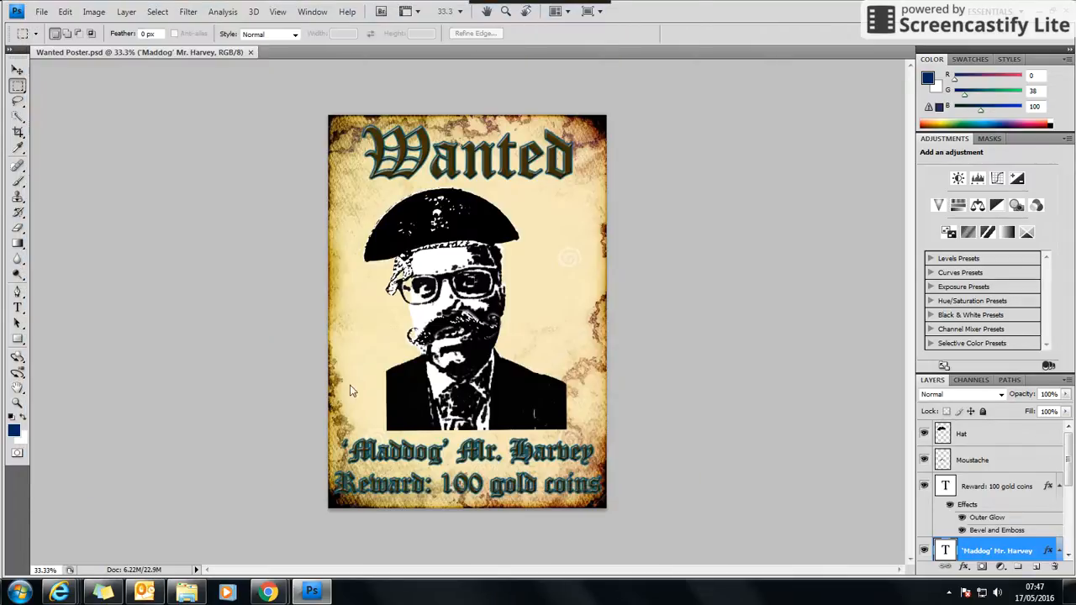
View the exported Wanted-Poster-Export image up close from its folder, and close the viewer.
left_click(187, 592)
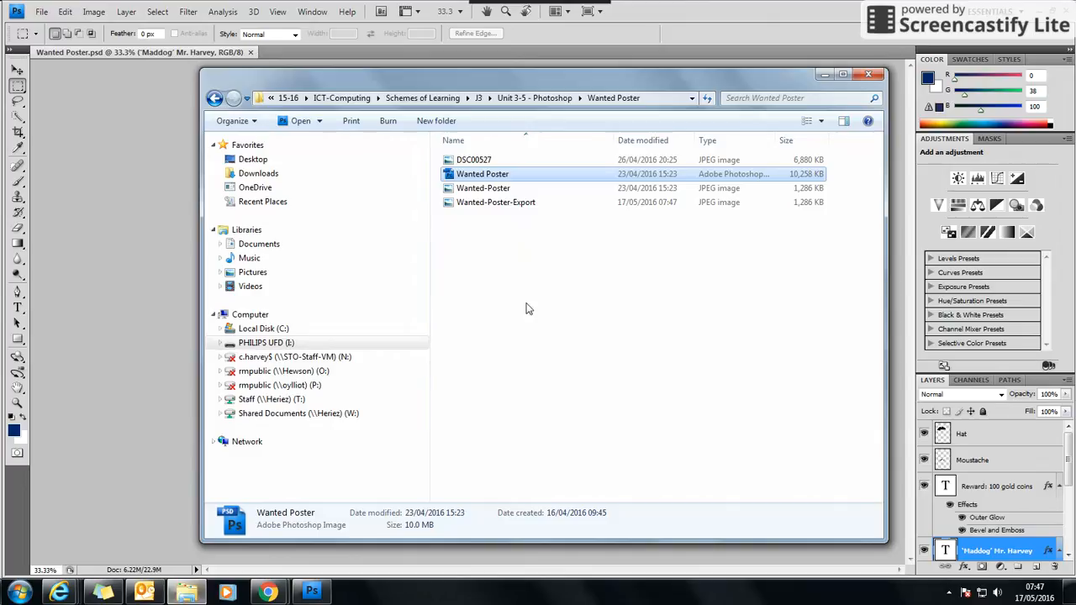
left_click(504, 209)
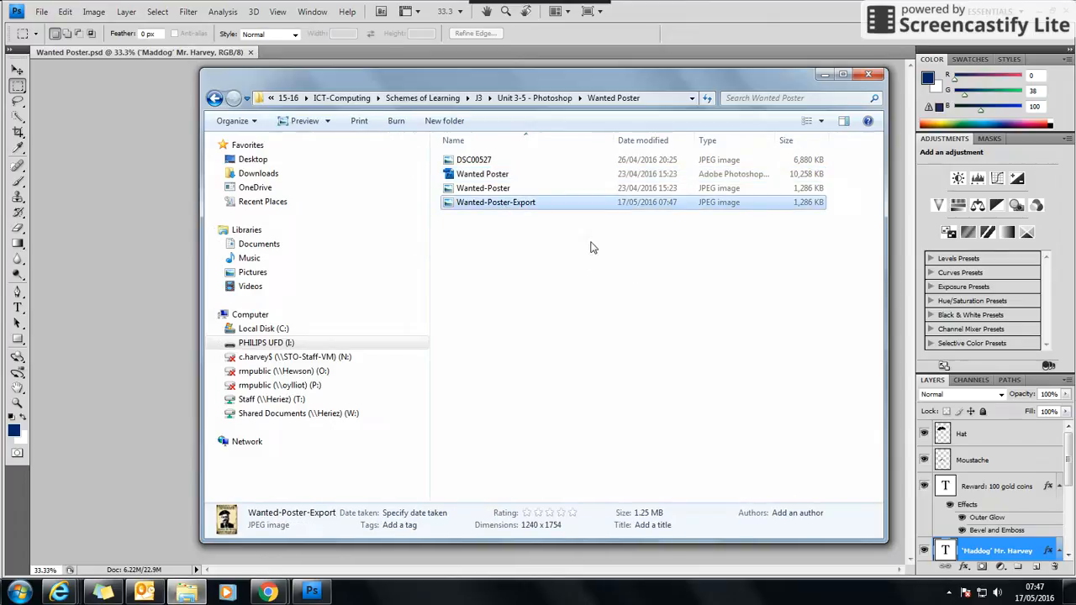
double_click(544, 209)
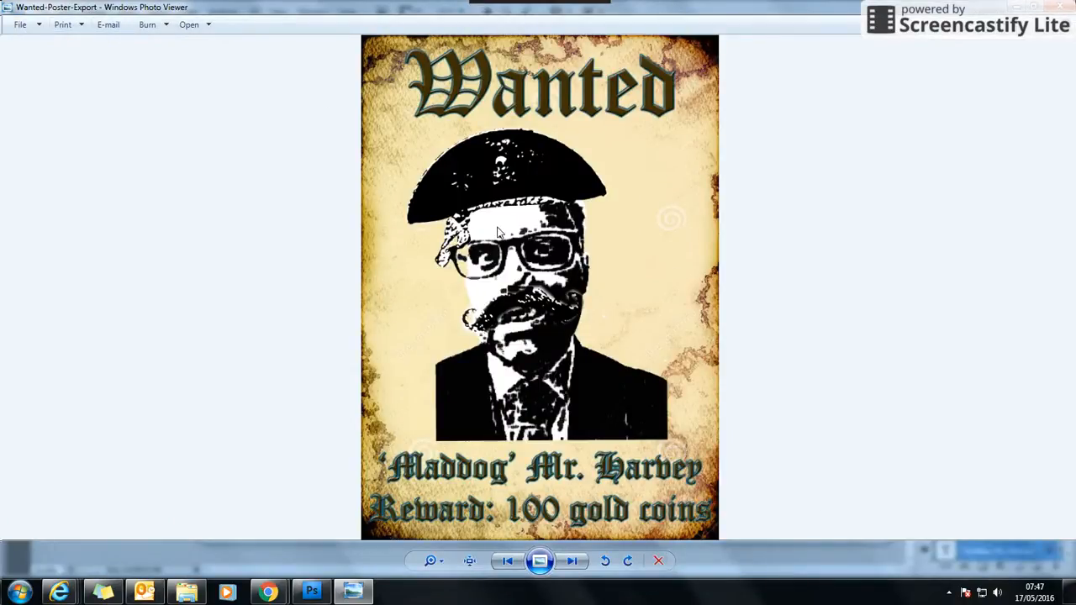
scroll(497, 232, "up", 1)
scroll(500, 234, "down", 1)
scroll(502, 234, "up", 2)
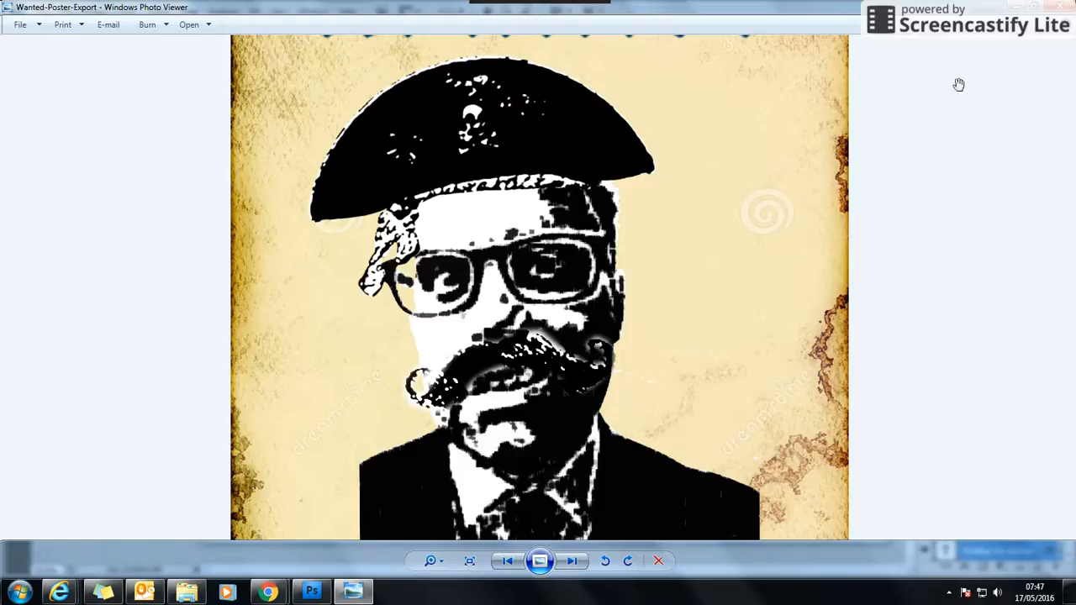
left_click(1066, 7)
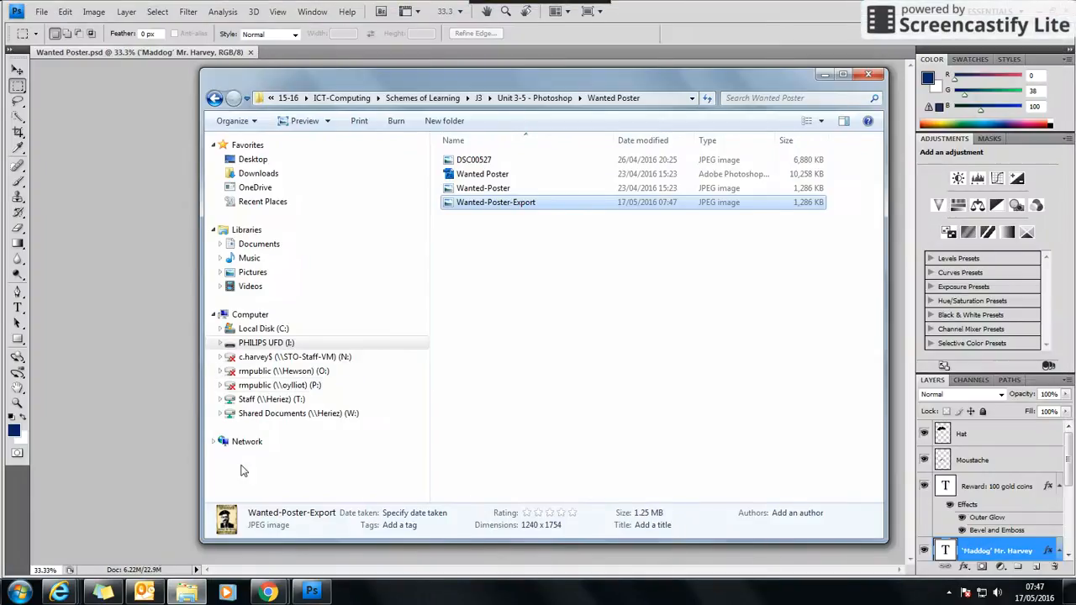
Launch Microsoft Word 2010 and arrange the Wanted Poster folder window alongside the blank document.
left_click(18, 593)
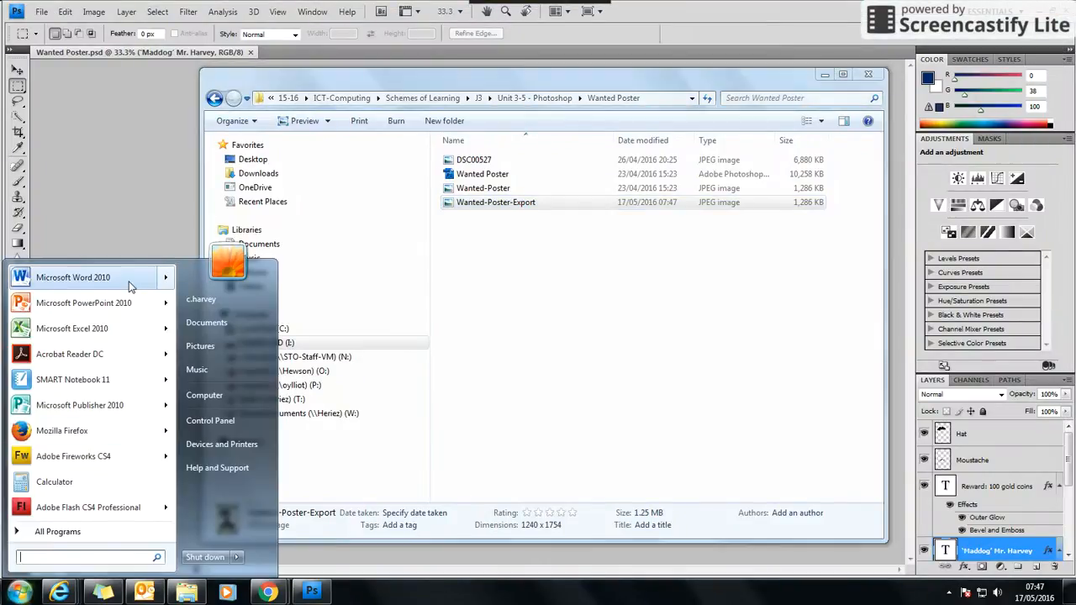
left_click(128, 282)
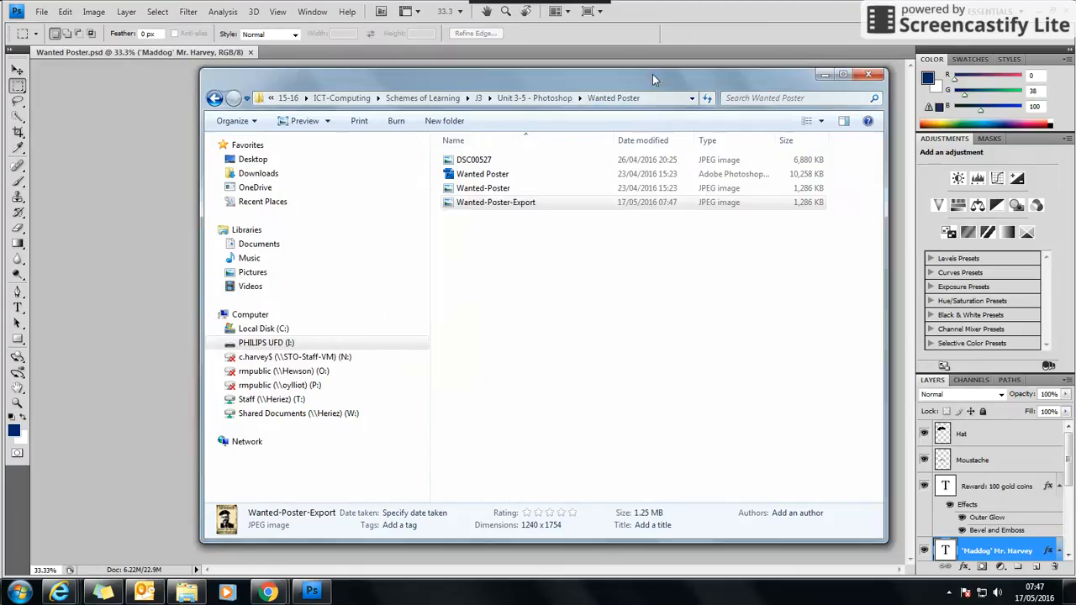
left_click_drag(652, 74, 744, 76)
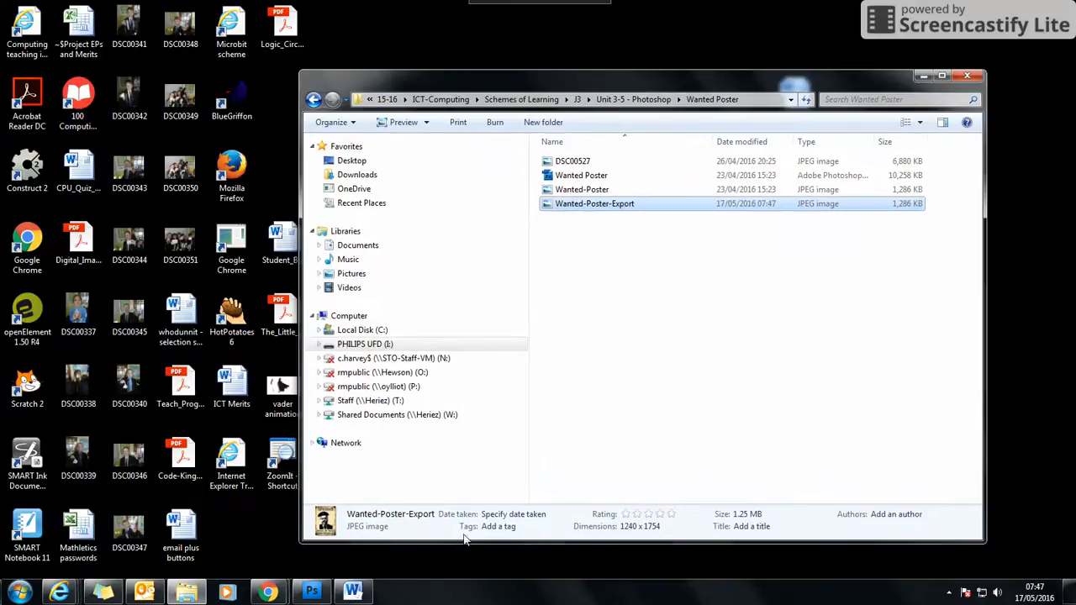
left_click(353, 593)
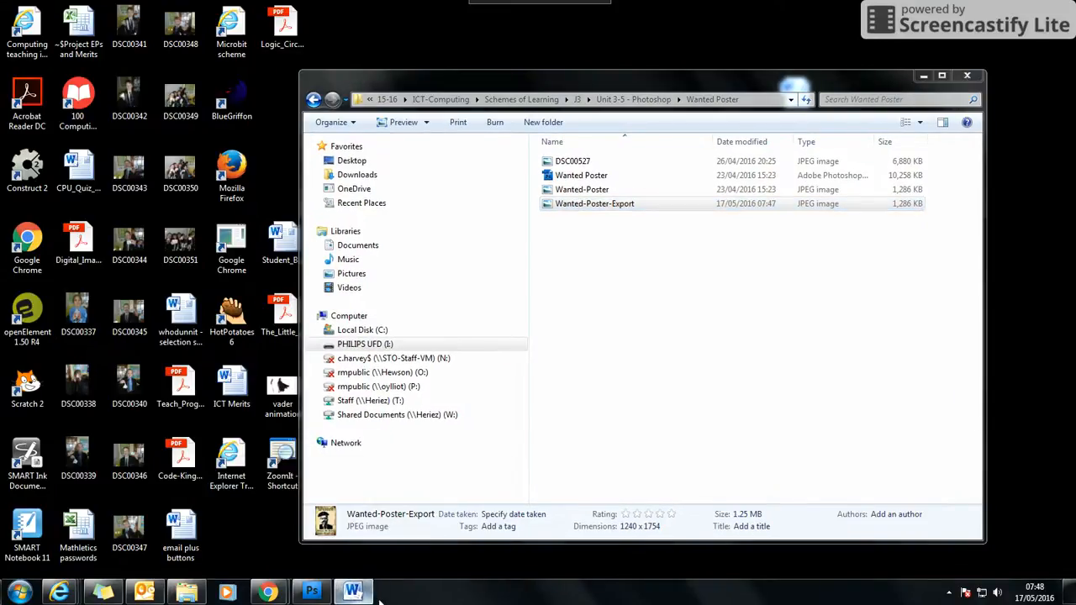
left_click(353, 592)
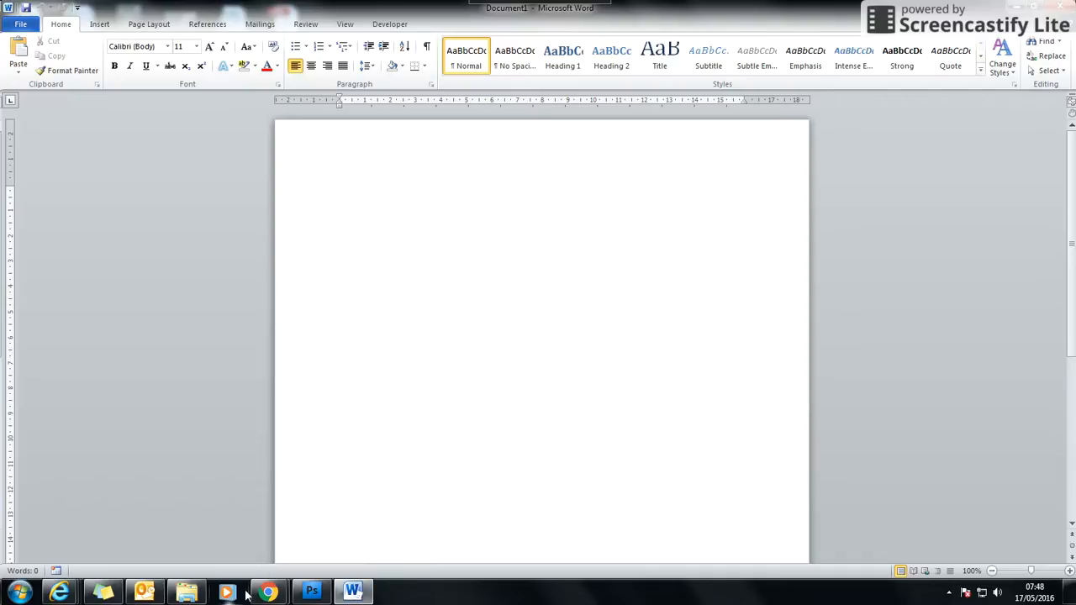
left_click(187, 593)
left_click_drag(588, 78, 763, 52)
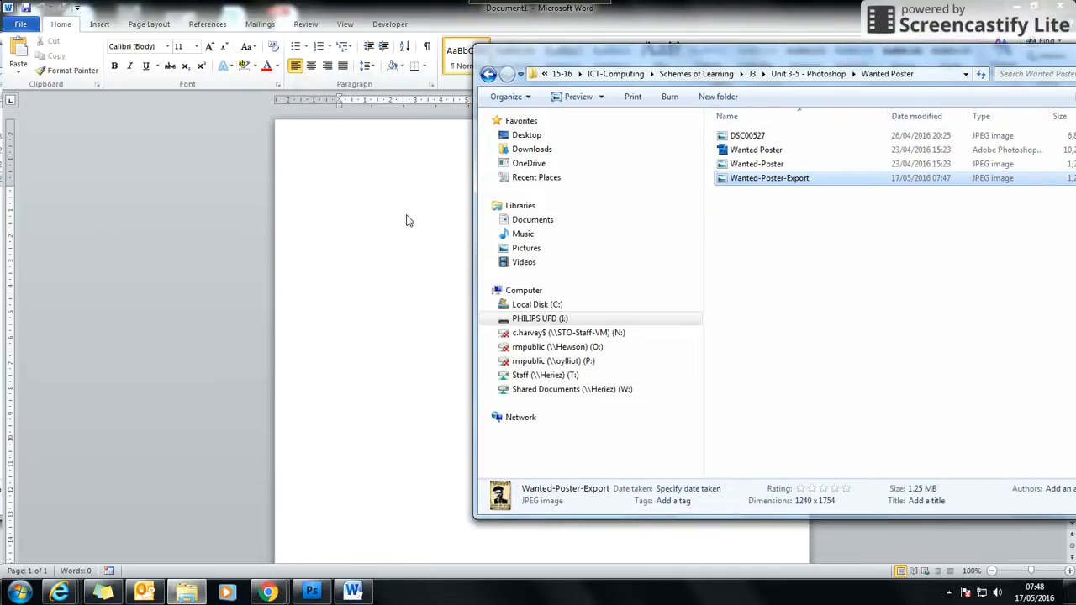
Place the Wanted-Poster-Export image in the blank Word document, and delete it after reviewing it.
left_click(437, 274)
scroll(437, 273, "down", 6)
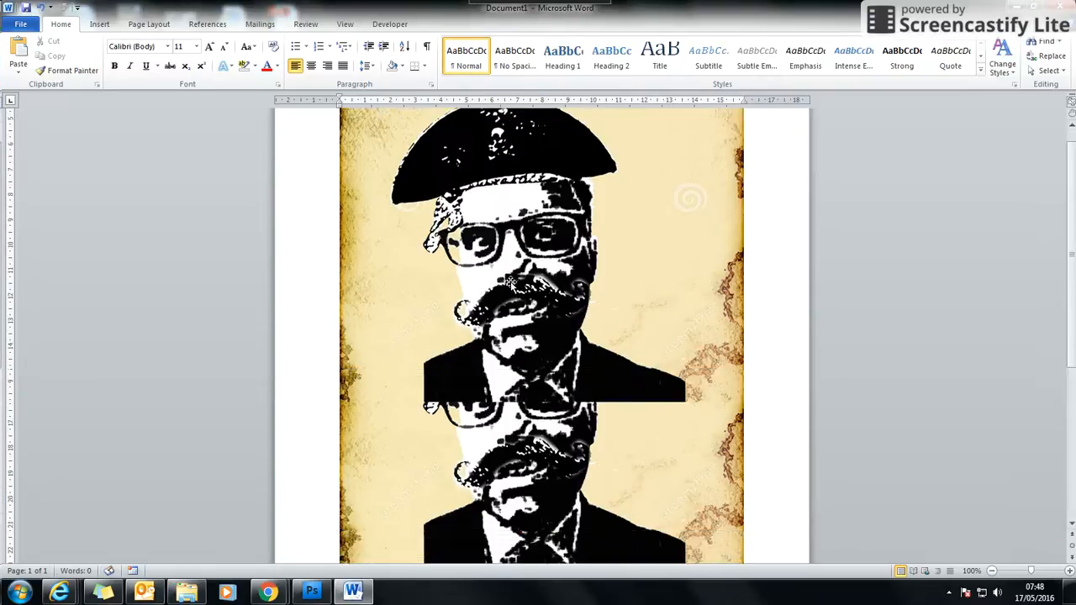
left_click(544, 349)
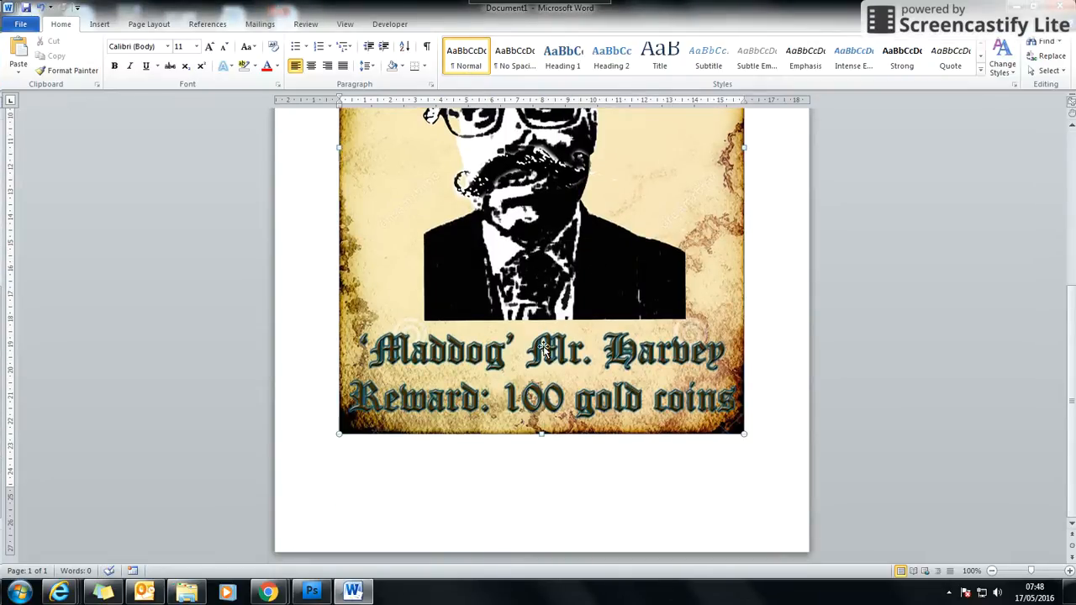
scroll(639, 340, "up", 2)
scroll(643, 336, "down", 2)
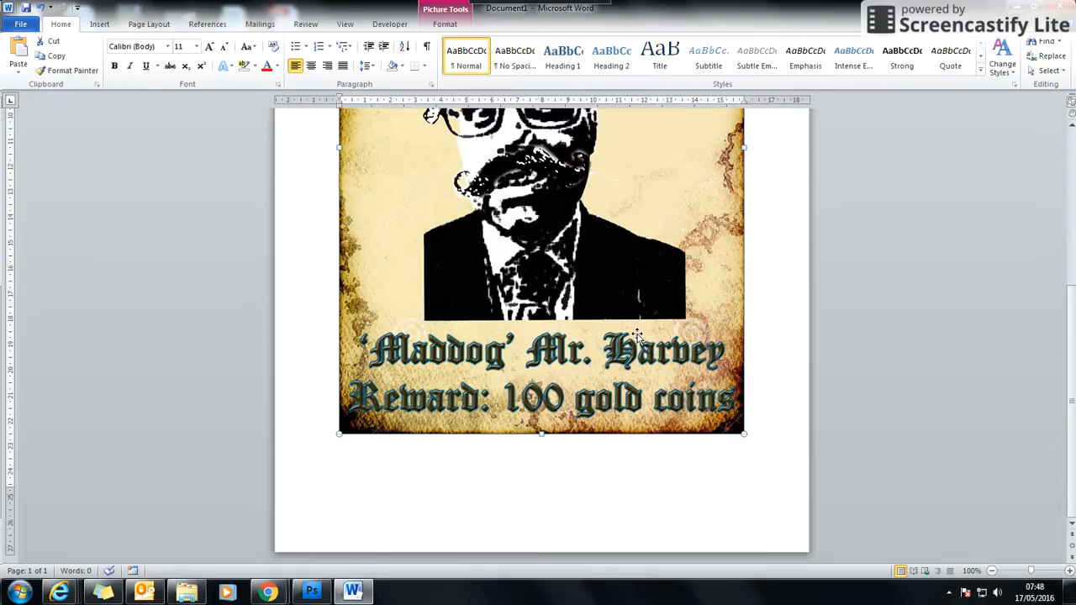
key("Delete")
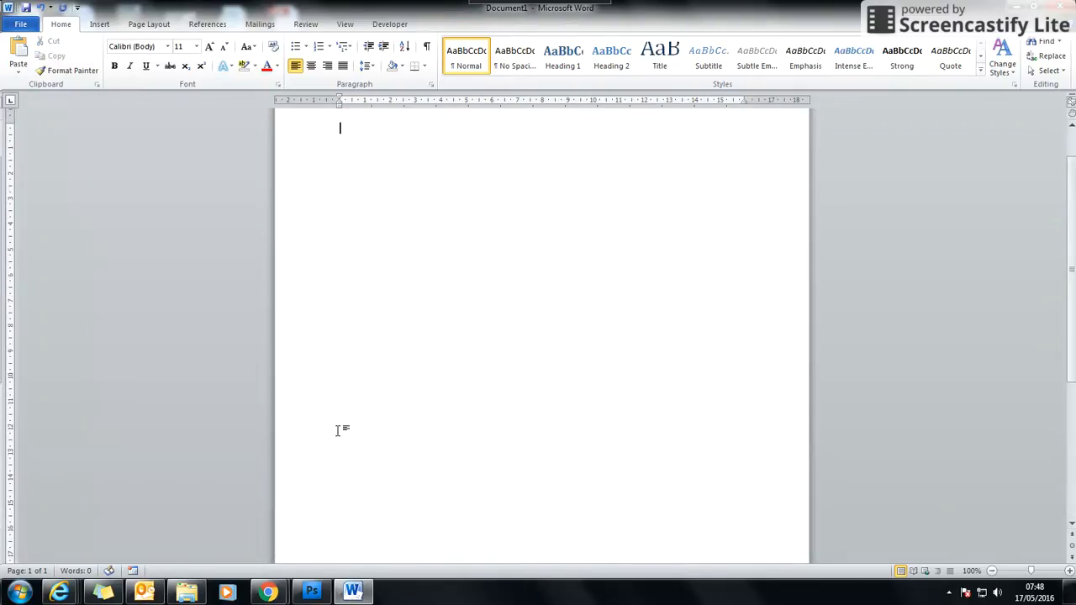
Insert the Wanted-Poster-Export image from its folder into the Word document, and add a page break after it.
left_click(187, 594)
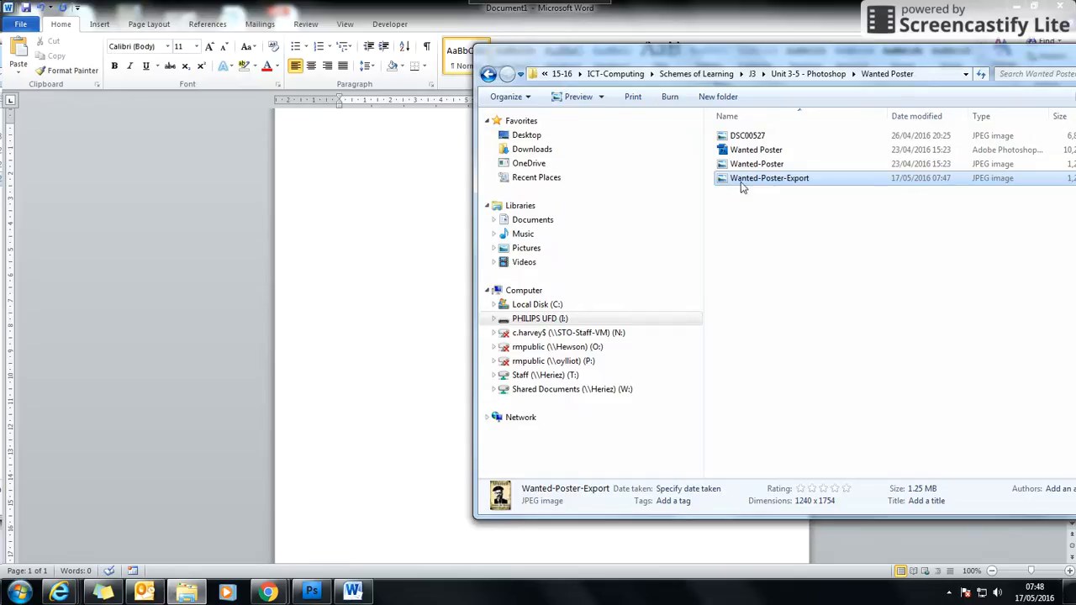
left_click_drag(751, 182, 400, 177)
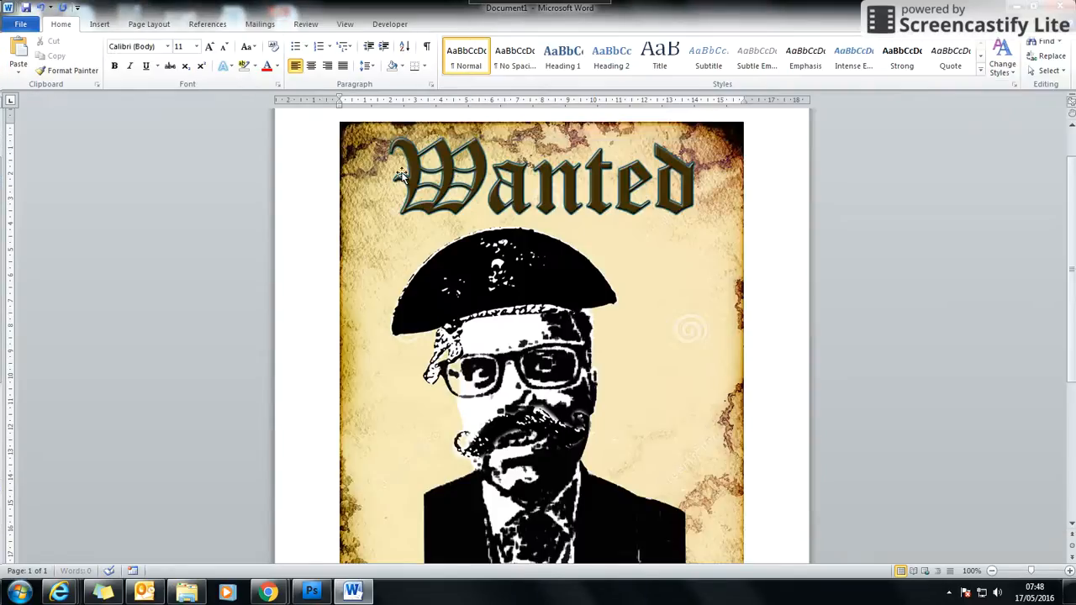
scroll(580, 332, "down", 3)
scroll(580, 333, "down", 2)
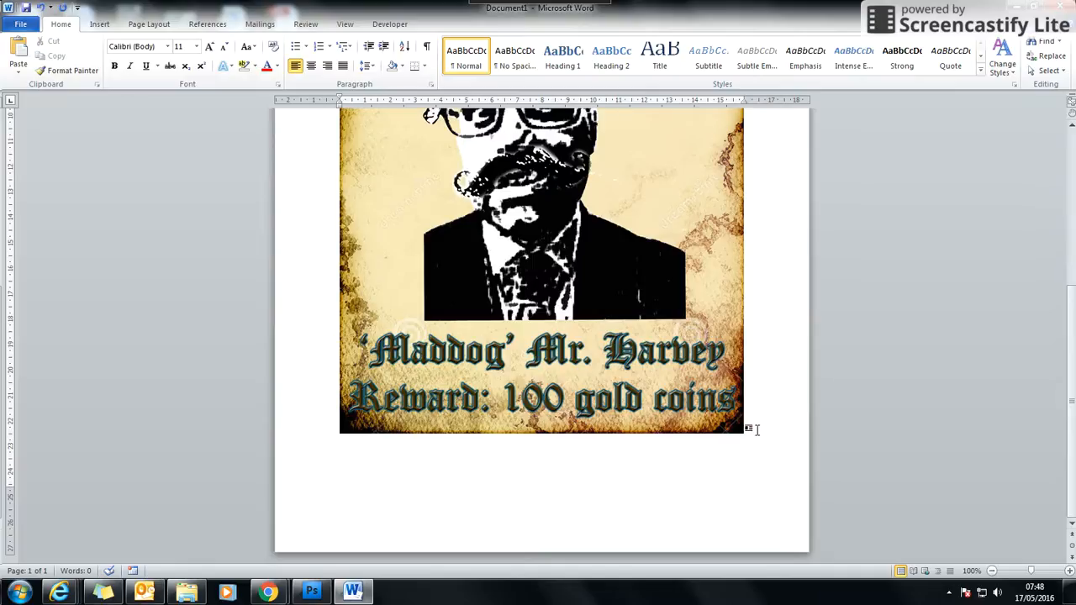
key("ctrl+Return")
scroll(732, 408, "down", 3)
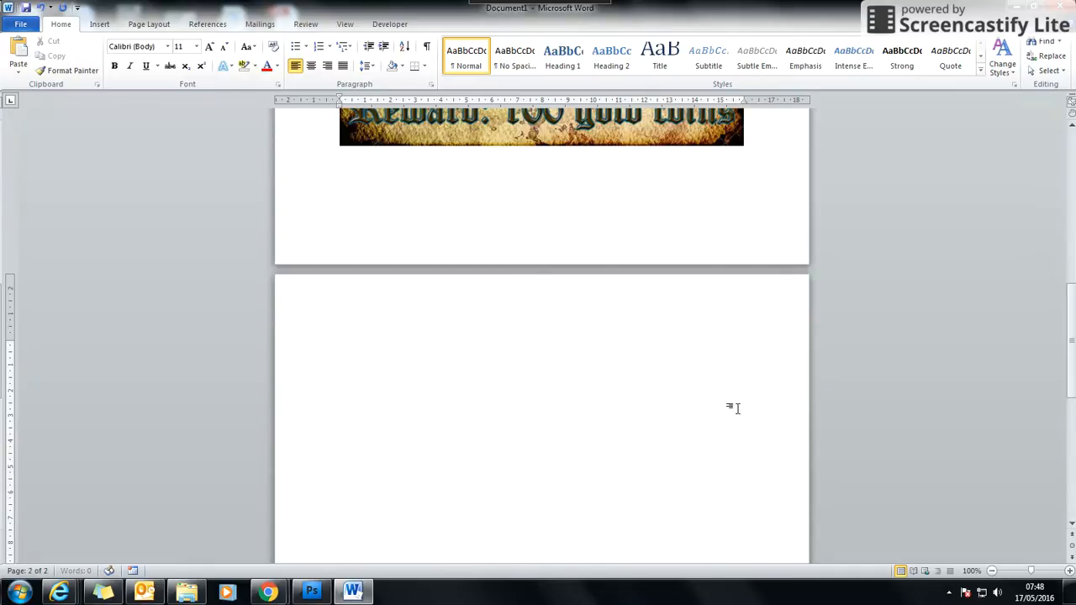
Try to insert the Wanted Poster Photoshop file from the folder on the second page of the Word document.
left_click(185, 594)
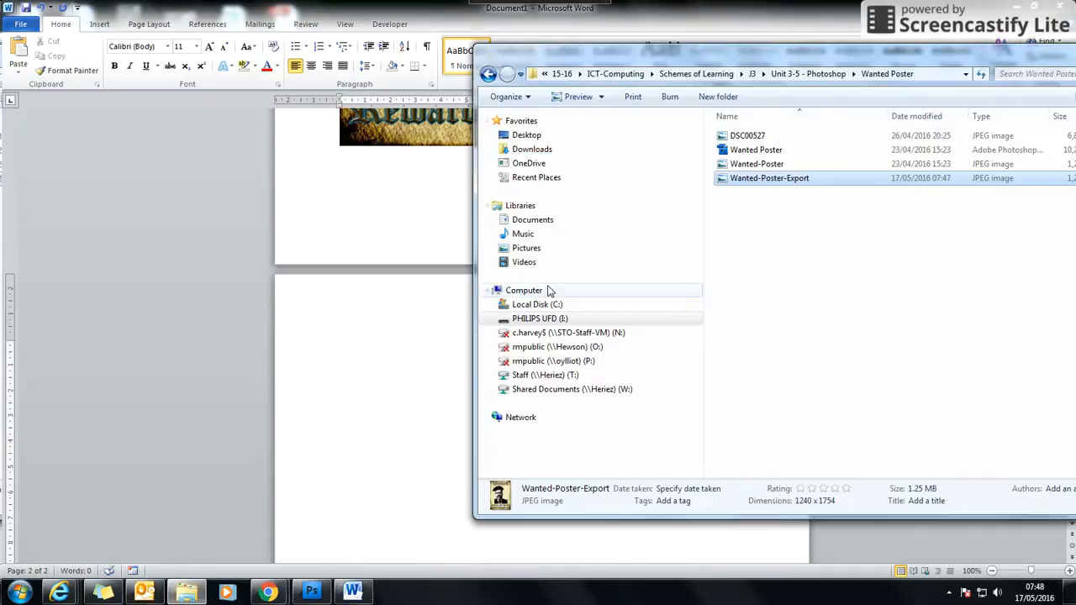
left_click(747, 149)
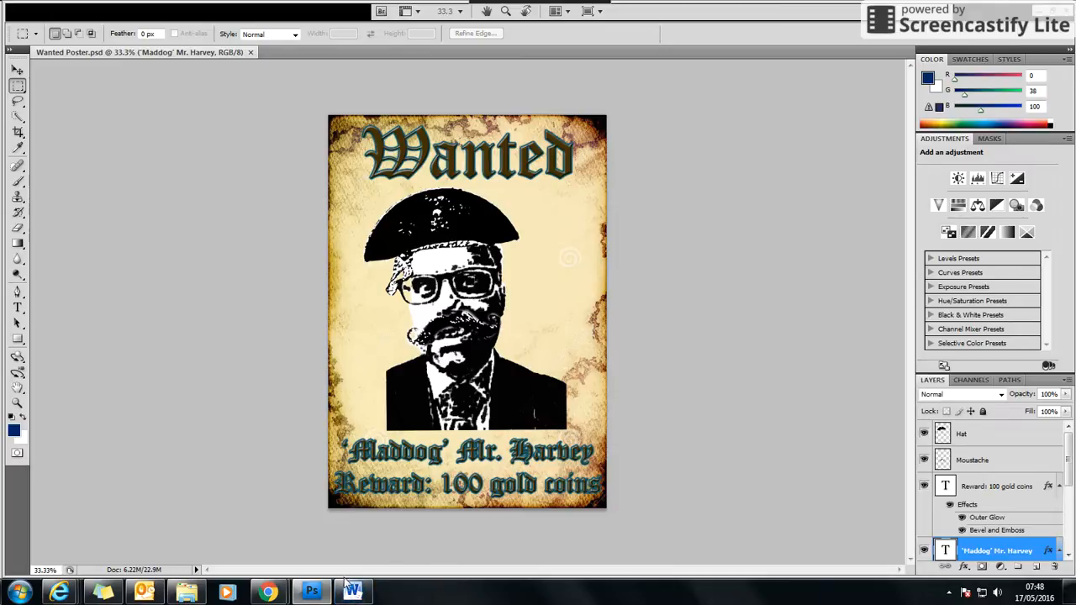
left_click(353, 593)
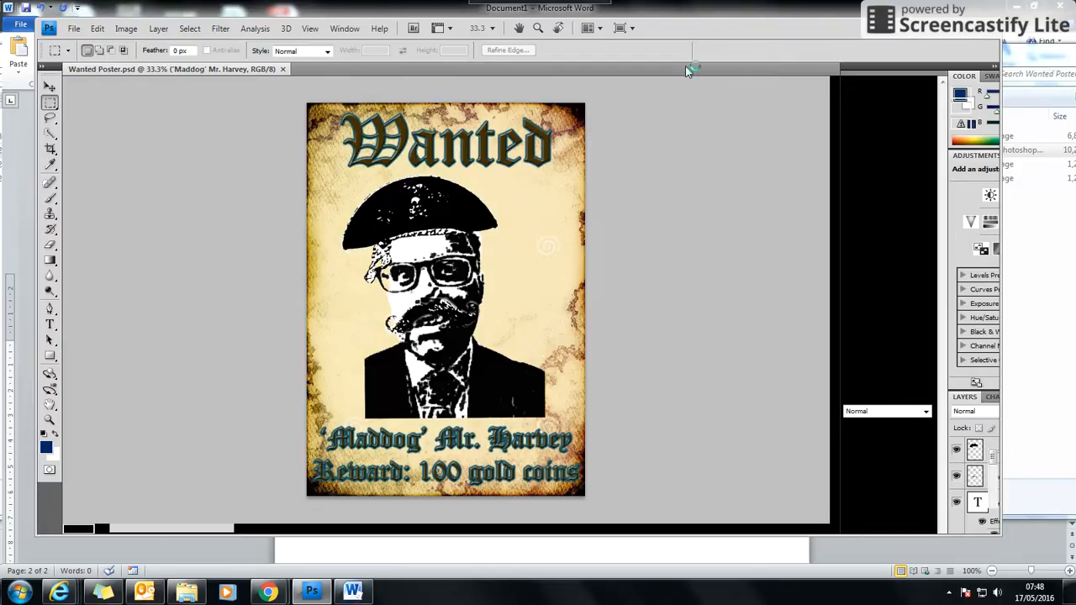
left_click(989, 8)
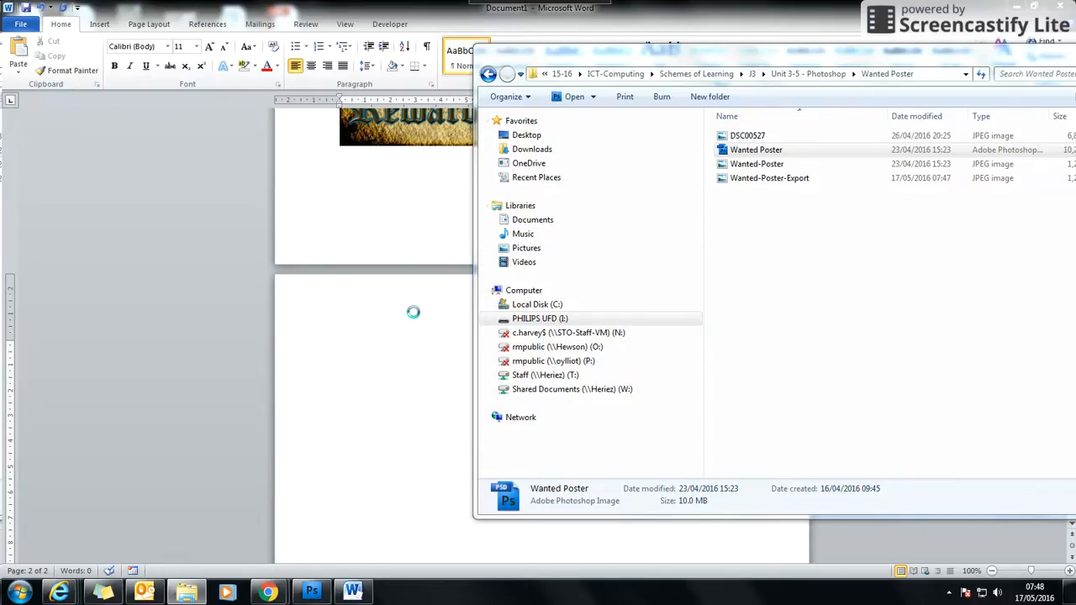
left_click(313, 590)
left_click(313, 590)
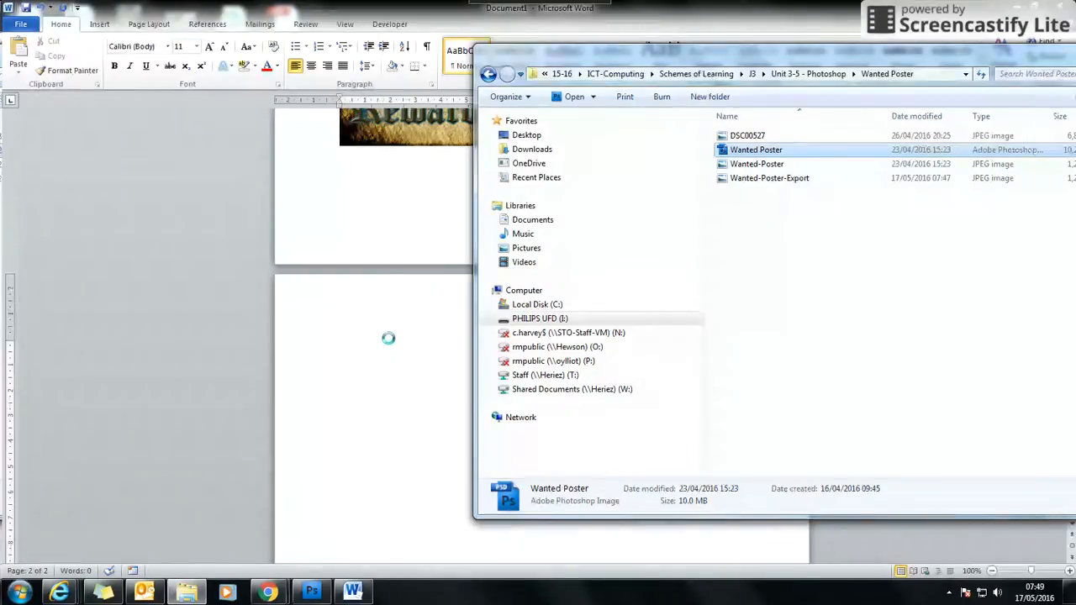
left_click(312, 593)
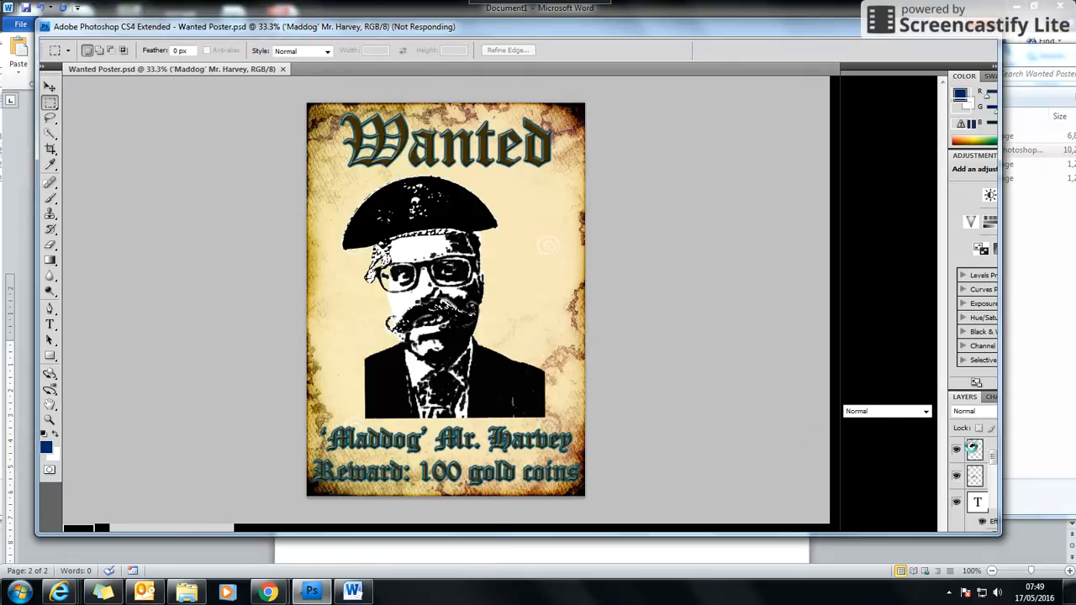
left_click(321, 597)
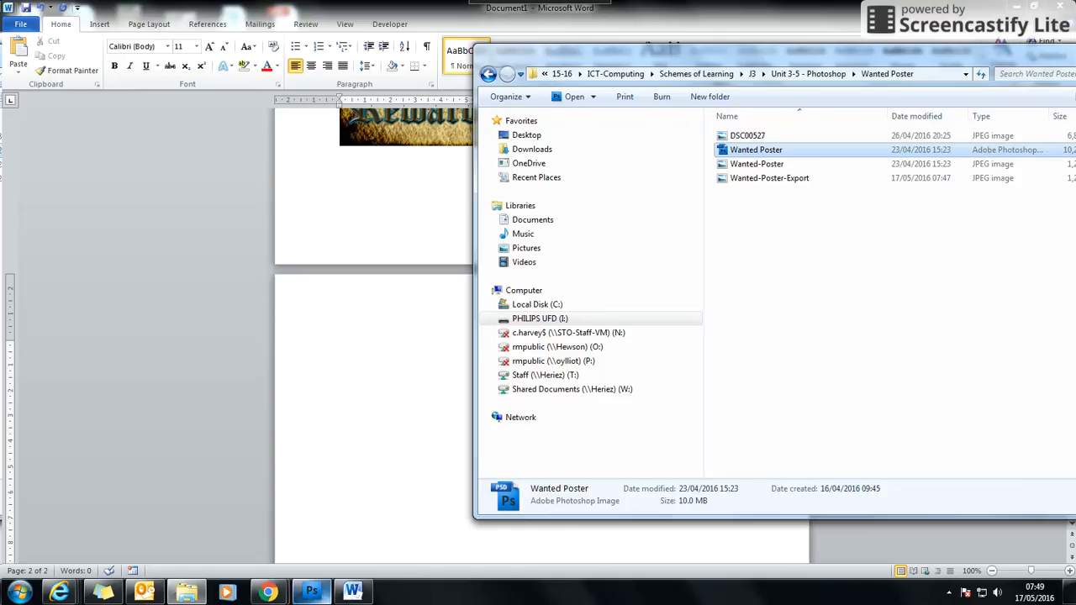
left_click(354, 593)
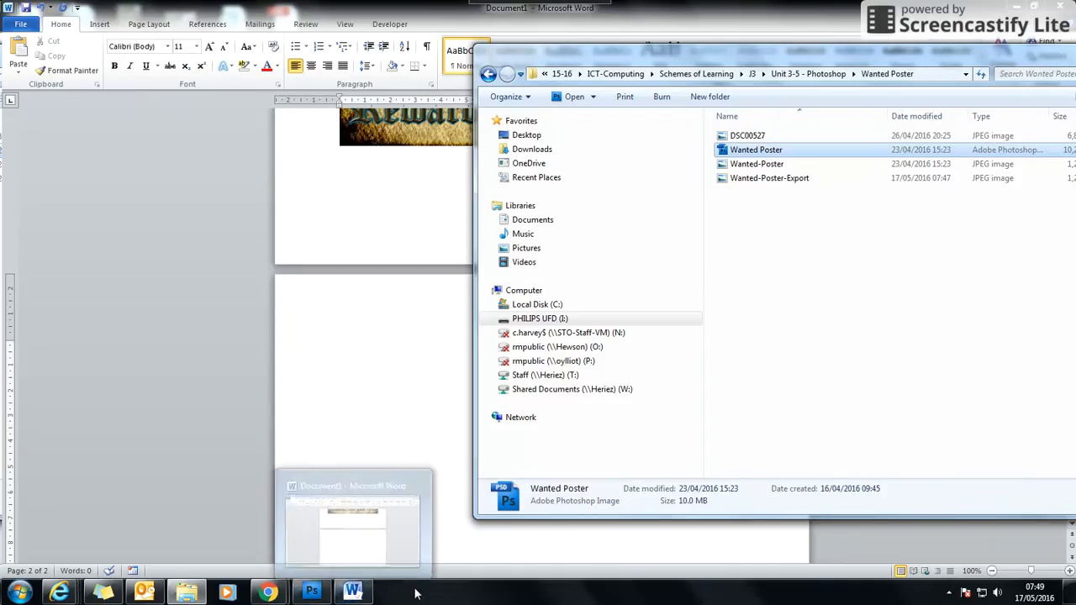